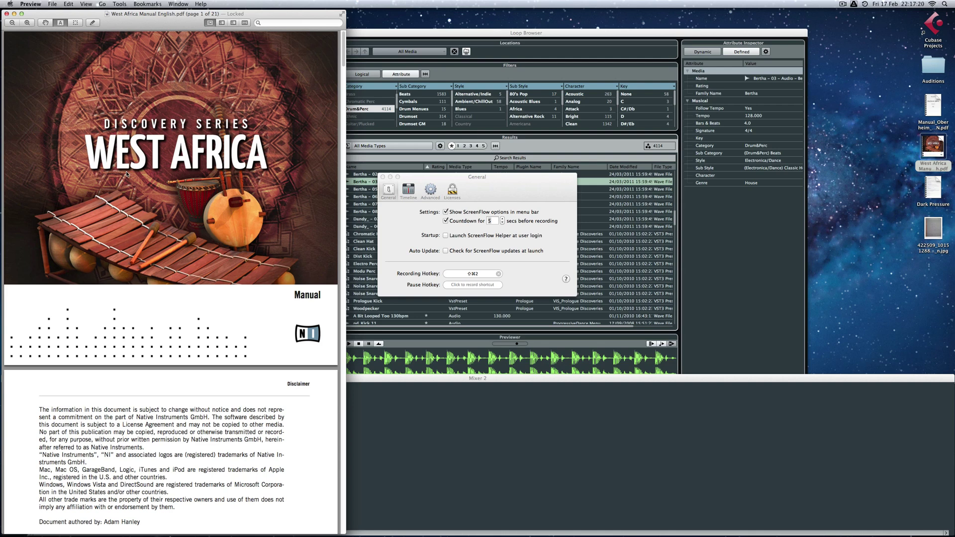
# - Close the West Africa PDF manual and create a new Cubase project from a template
pyautogui.click(6, 14)
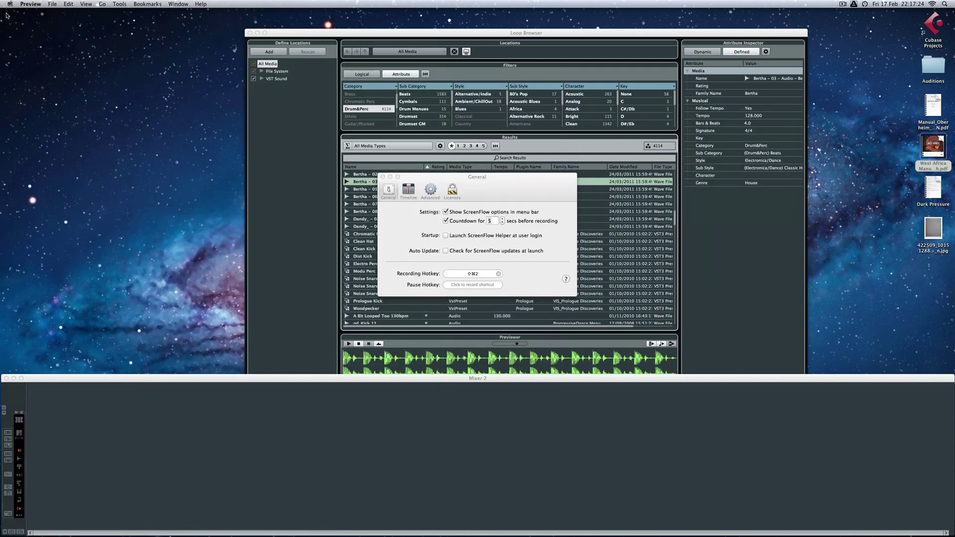
pyautogui.click(304, 121)
pyautogui.click(50, 4)
pyautogui.click(56, 13)
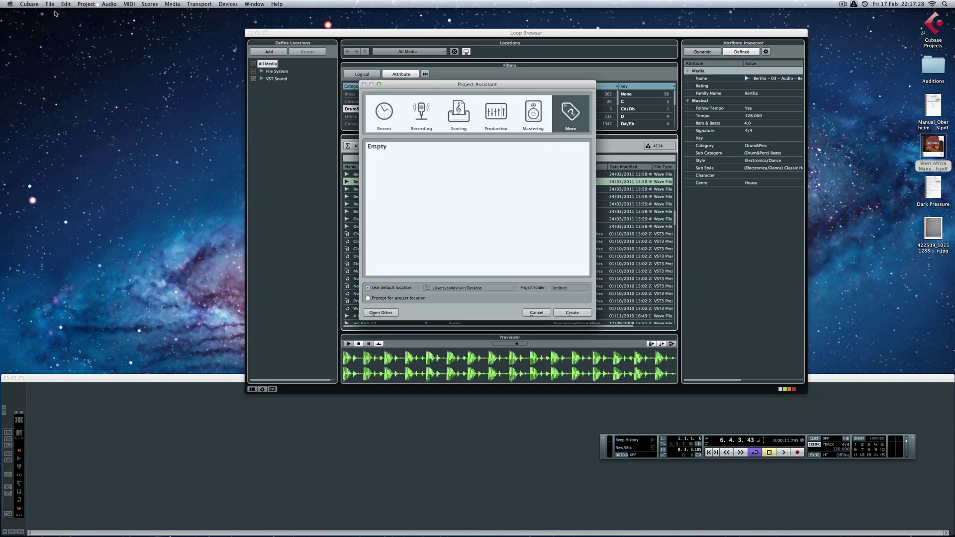
pyautogui.doubleClick(412, 151)
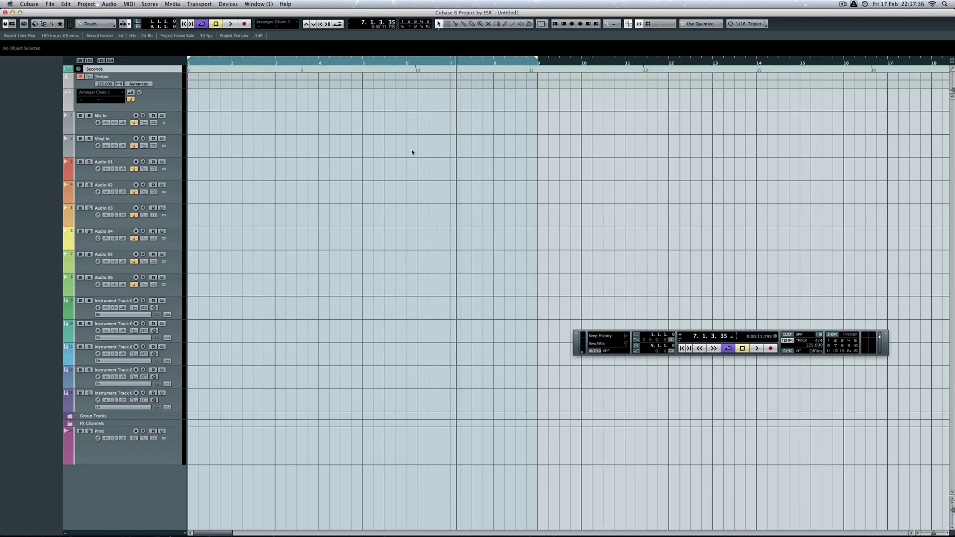
# - Load Native Instruments Kontakt 5 into VST Instruments slot 1 and create its instrument track
pyautogui.click(204, 3)
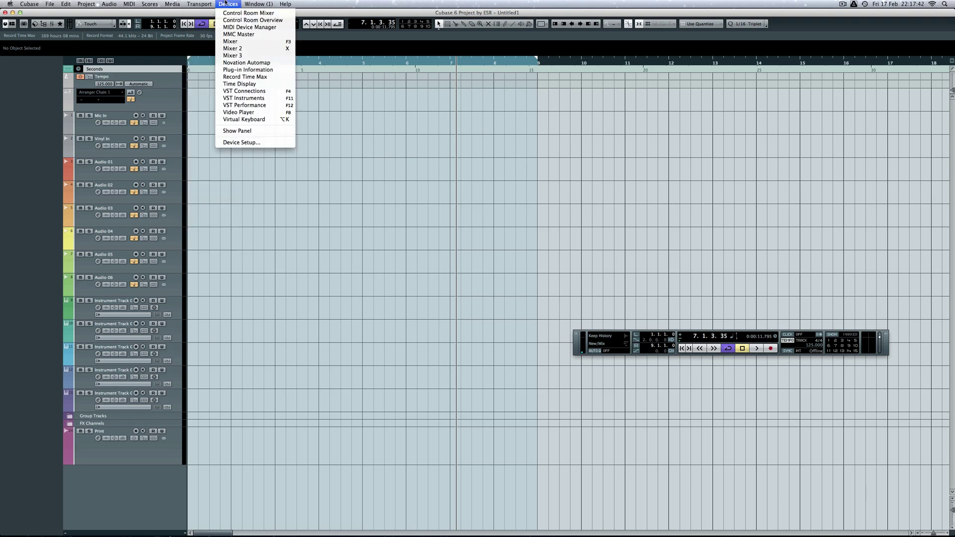
pyautogui.click(246, 99)
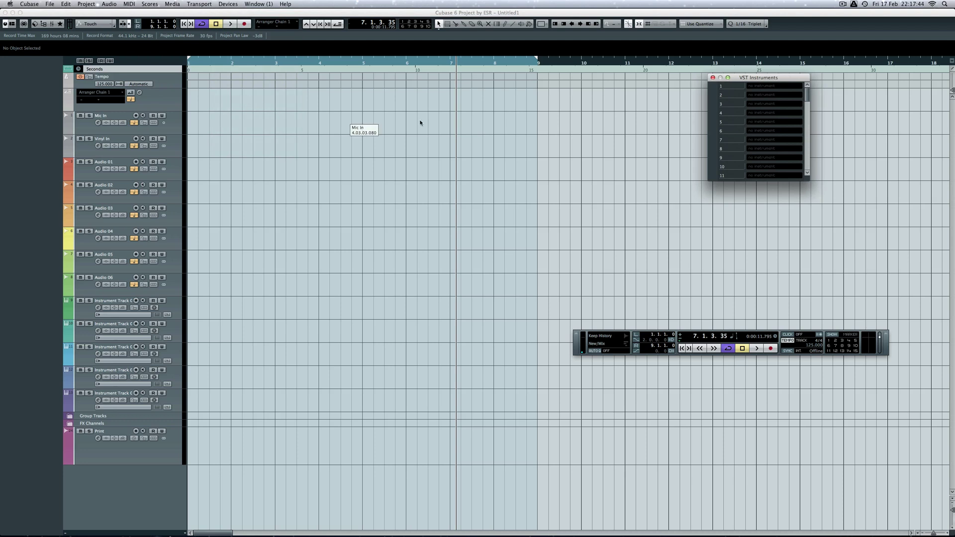
pyautogui.click(765, 89)
pyautogui.moveTo(791, 122)
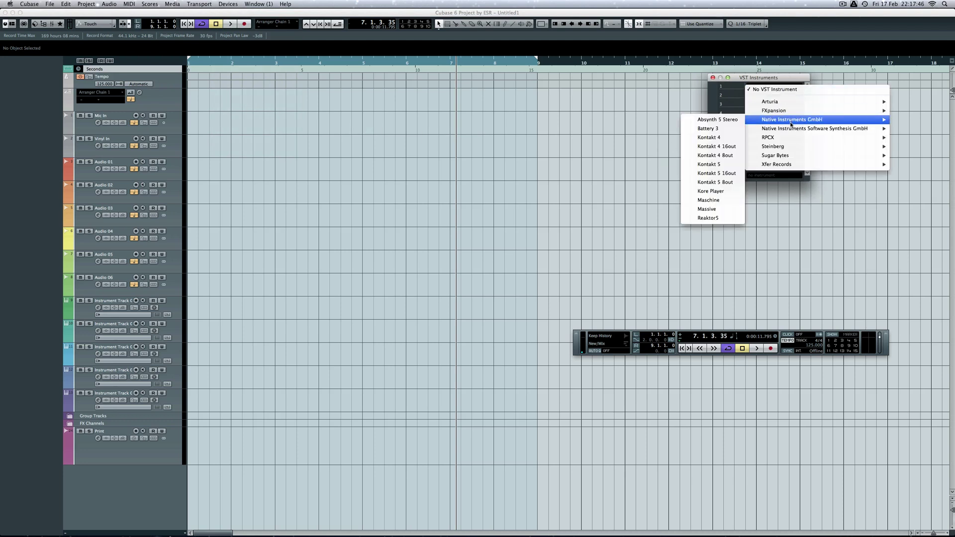
pyautogui.click(731, 164)
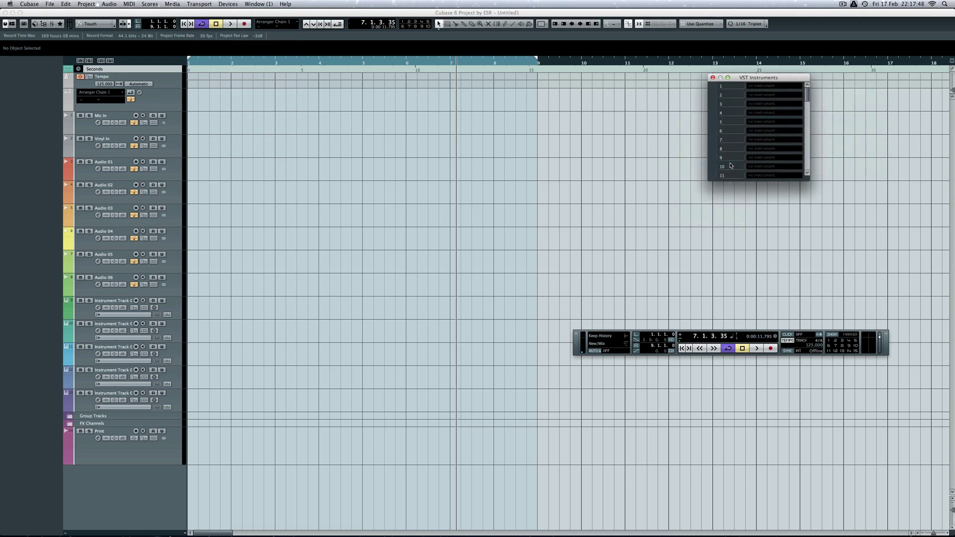
pyautogui.click(548, 177)
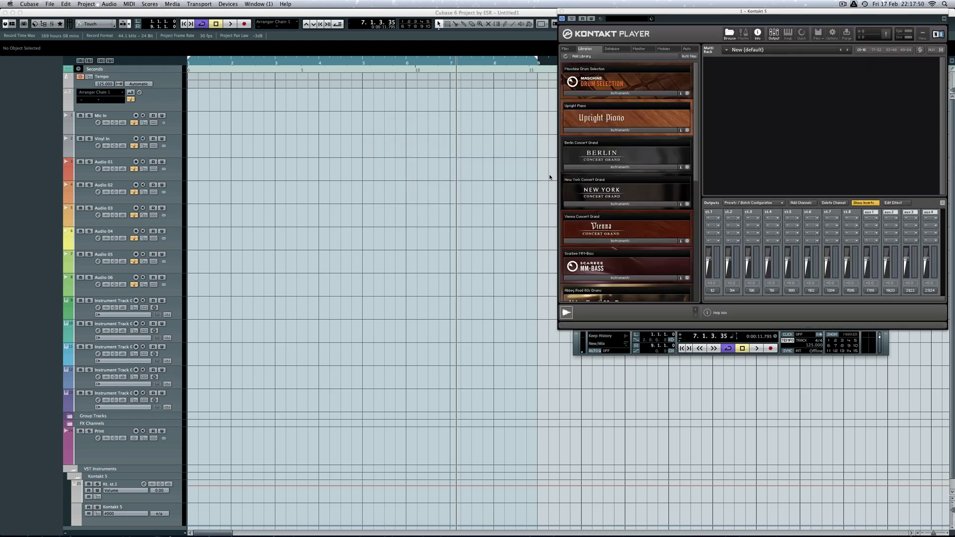
# - Load the West Africa Kono.nki instrument into Kontakt and pick the Bertha 03 Beat3 loop in the Loop Browser
pyautogui.scroll(-5, 643, 214)
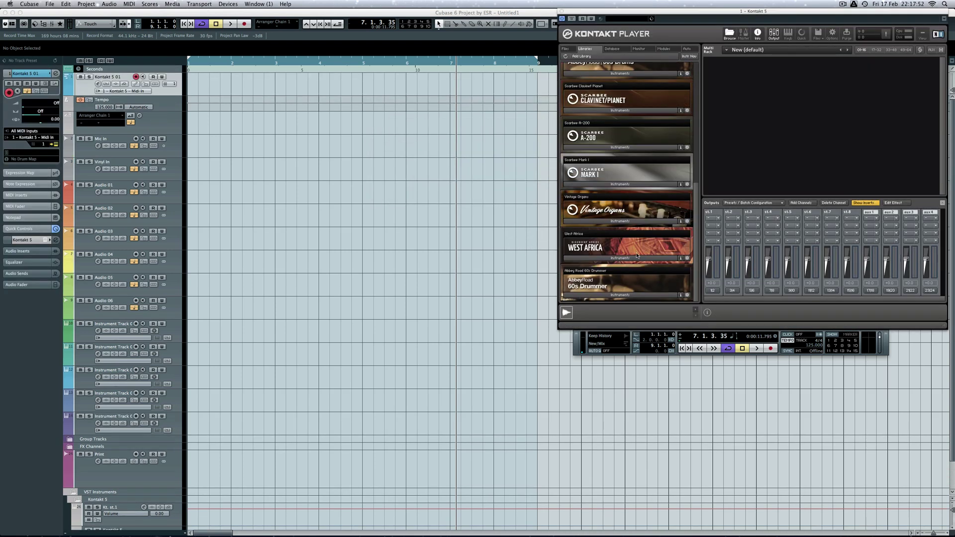
pyautogui.click(637, 258)
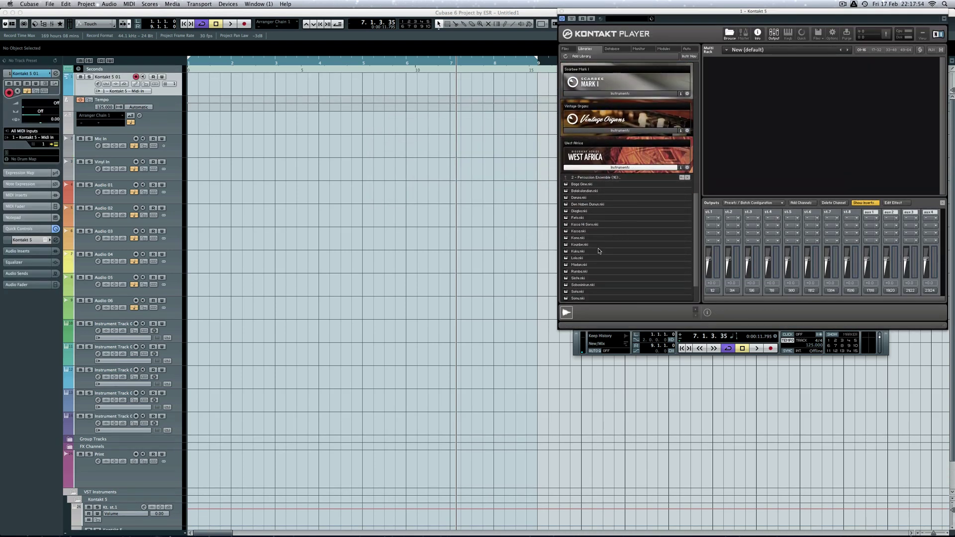
pyautogui.click(581, 239)
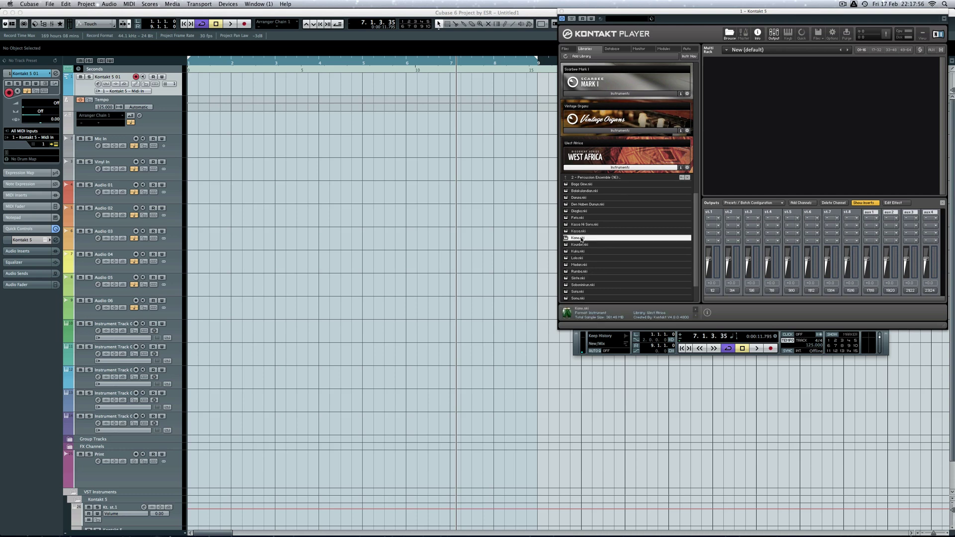
pyautogui.moveTo(581, 239); pyautogui.dragTo(771, 133)
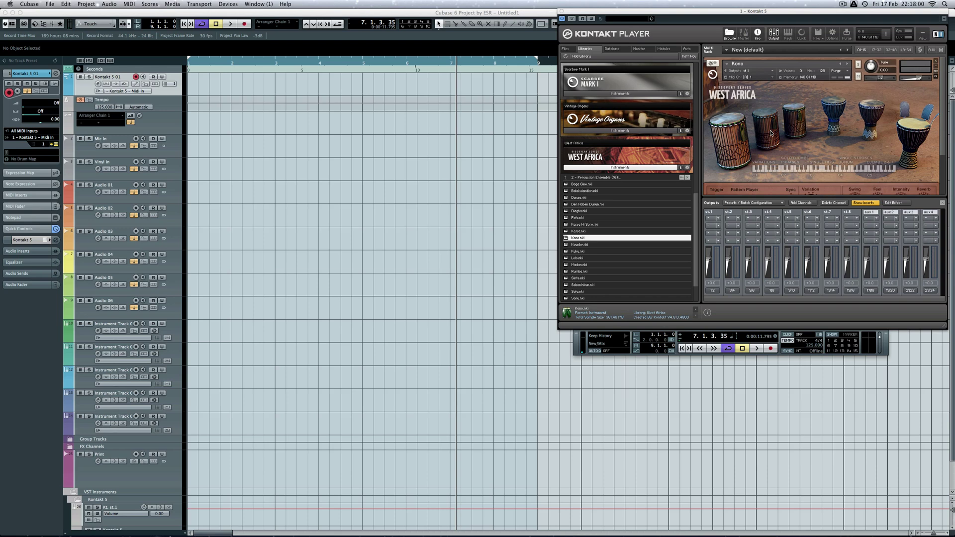
pyautogui.hotkey('shift', 'F5')
pyautogui.click(386, 257)
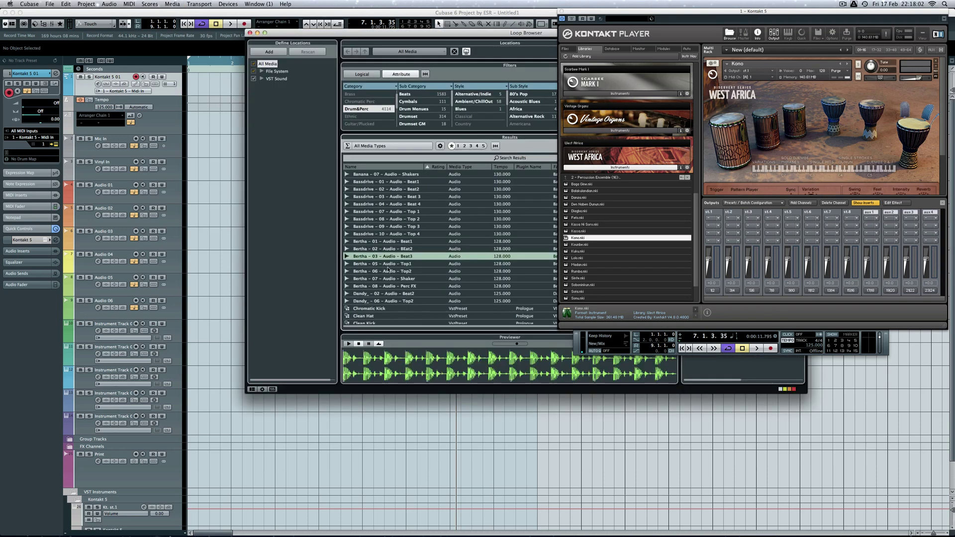
# - Place the Bertha 03 Beat3 loop at bar 1 of Audio 04, duplicate it once, and play
pyautogui.moveTo(388, 258); pyautogui.dragTo(190, 264)
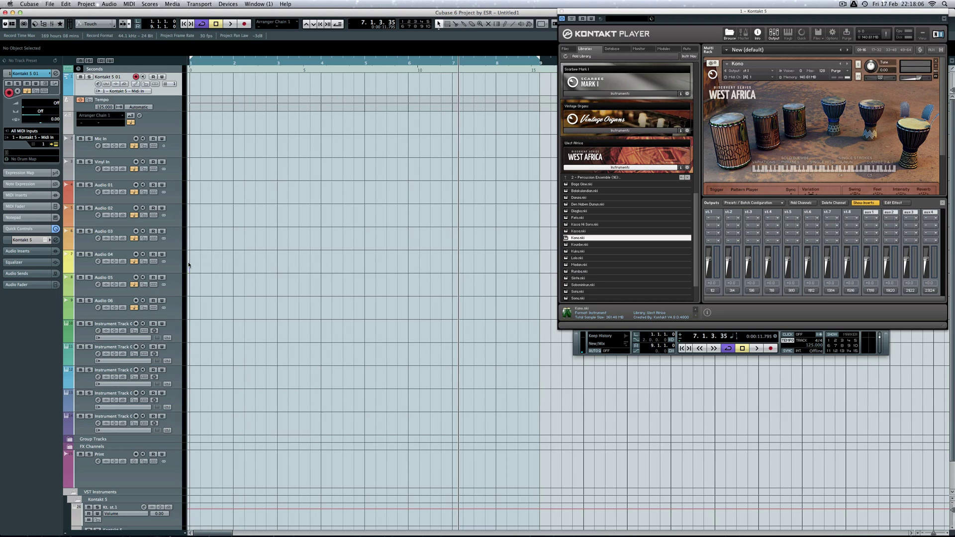
pyautogui.press('super+d')
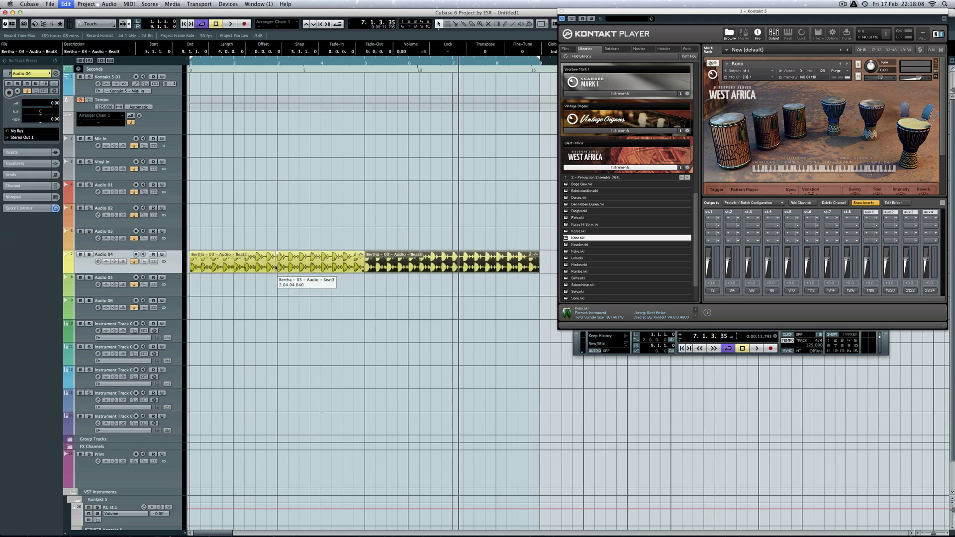
pyautogui.click(503, 322)
pyautogui.press('space')
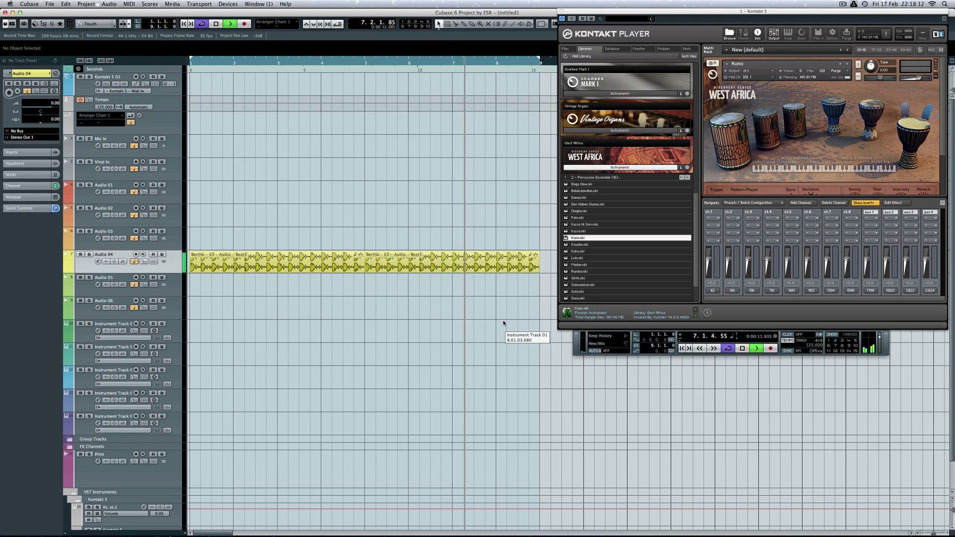
# - Audition the Kono pattern player with the loop at 125 BPM, then stop playback
pyautogui.scroll(-3, 774, 139)
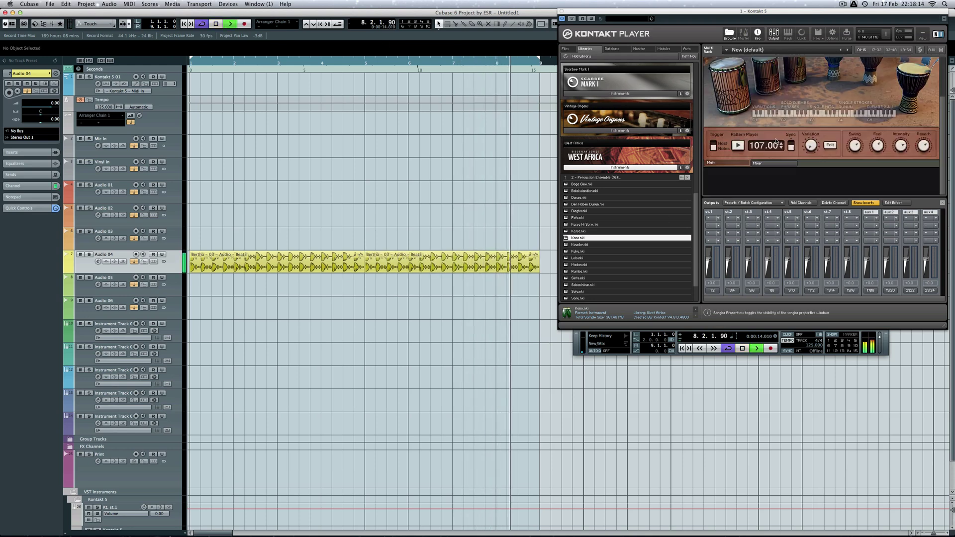
pyautogui.click(739, 145)
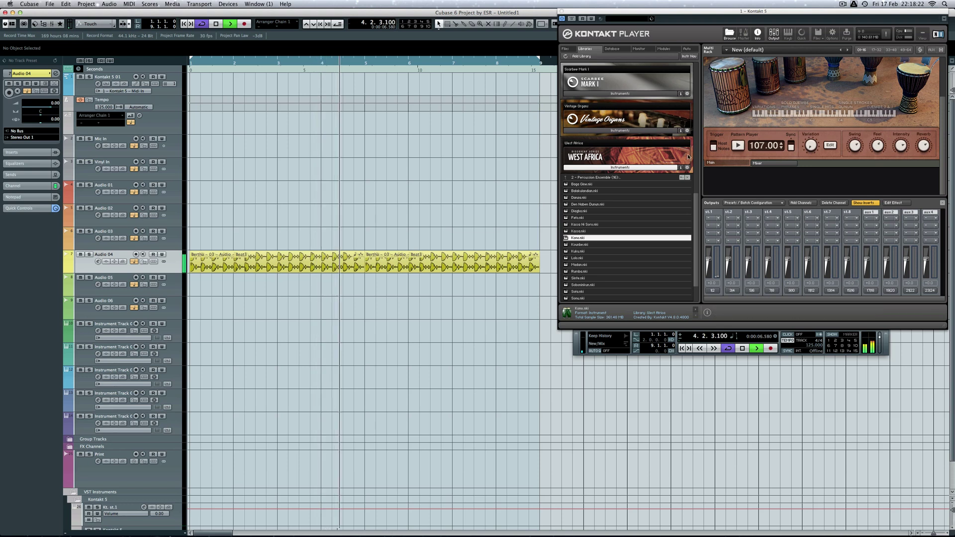
pyautogui.press('space')
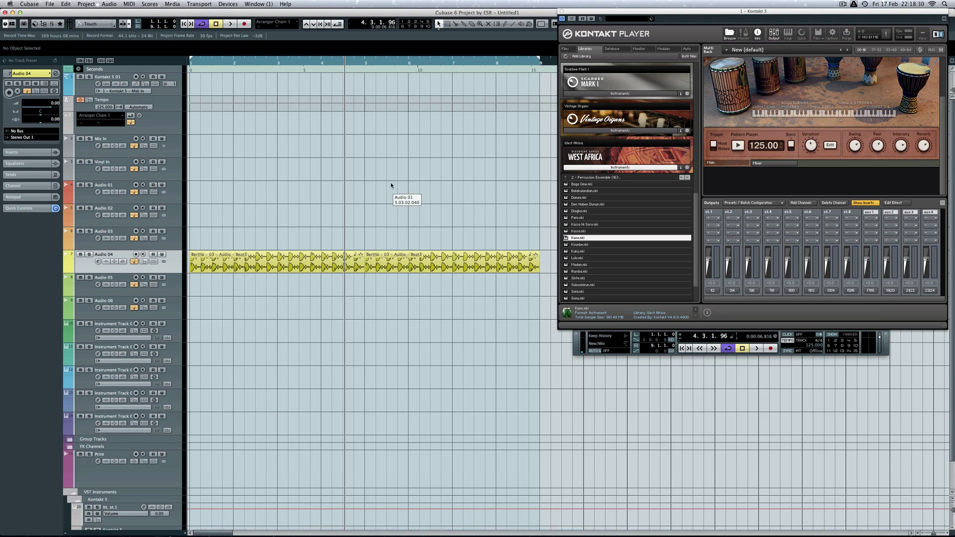
pyautogui.press('space')
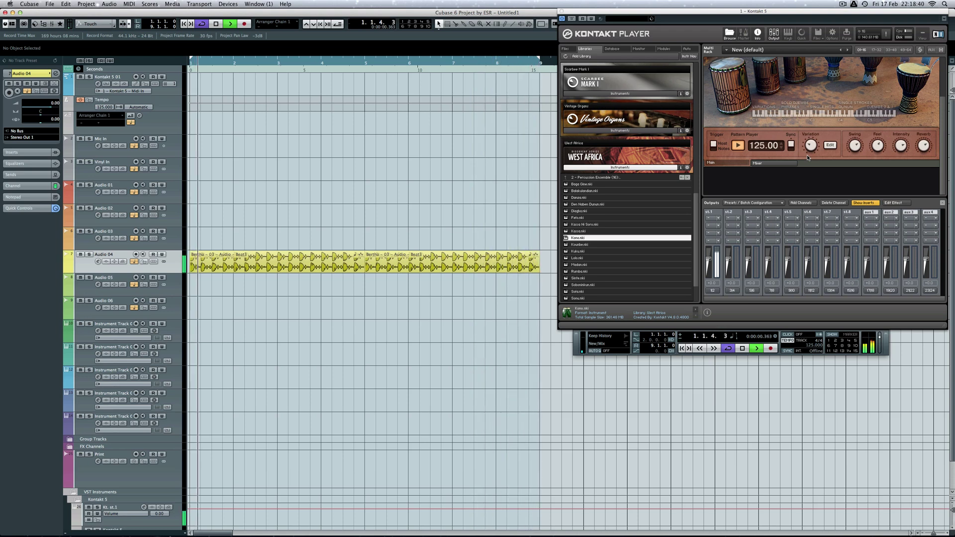
pyautogui.press('space')
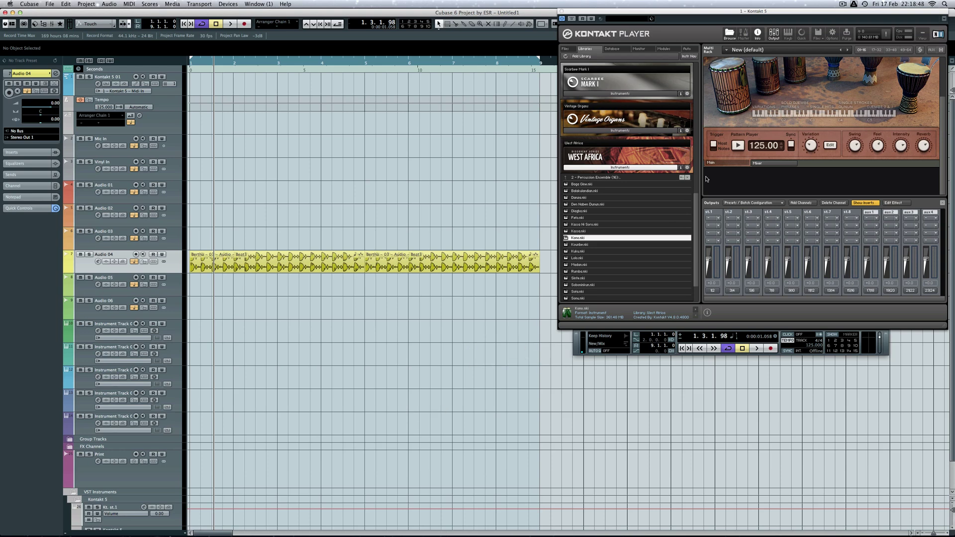
# - In Kono's mixer, route channels 1, 2 and 3 to outputs st.1, st.2 and st.3
pyautogui.click(777, 163)
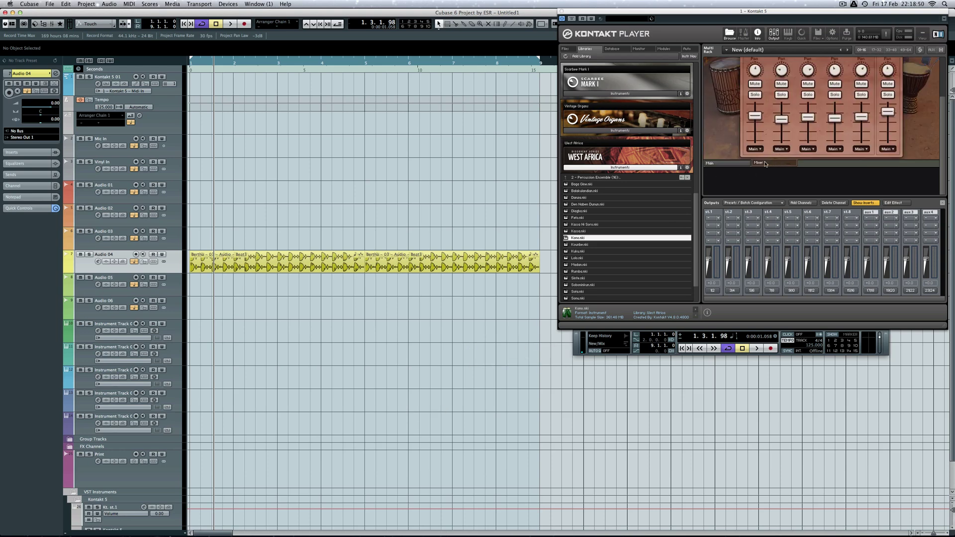
pyautogui.click(753, 148)
pyautogui.click(753, 165)
pyautogui.click(780, 149)
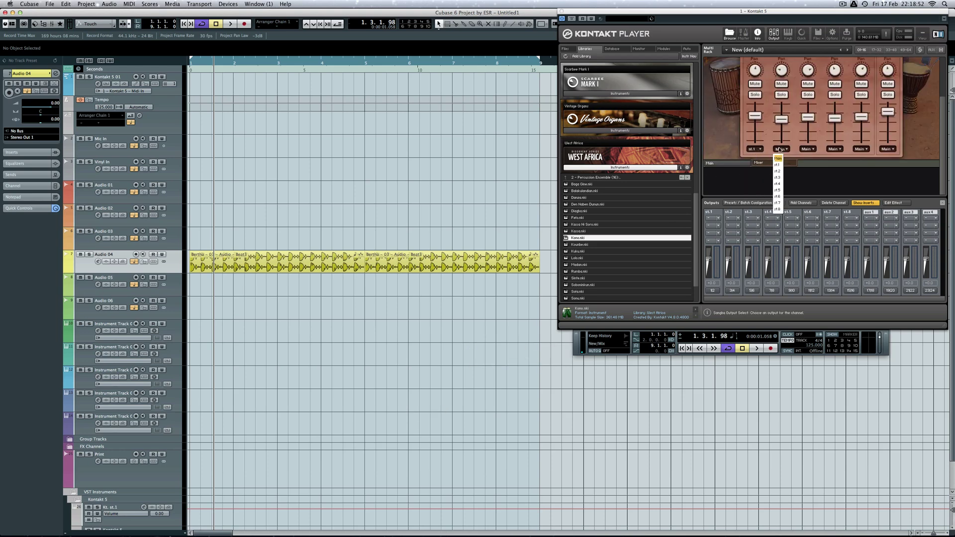
pyautogui.click(777, 171)
pyautogui.click(808, 149)
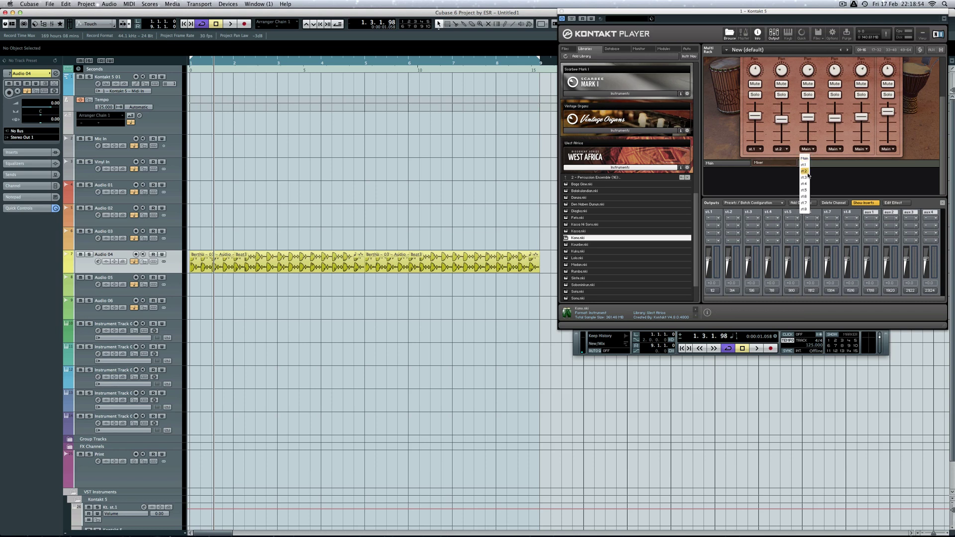
pyautogui.click(805, 178)
# - Route Kono channels 4, 5 and 6 to outputs st.4, st.5 and st.6
pyautogui.click(837, 150)
pyautogui.click(834, 184)
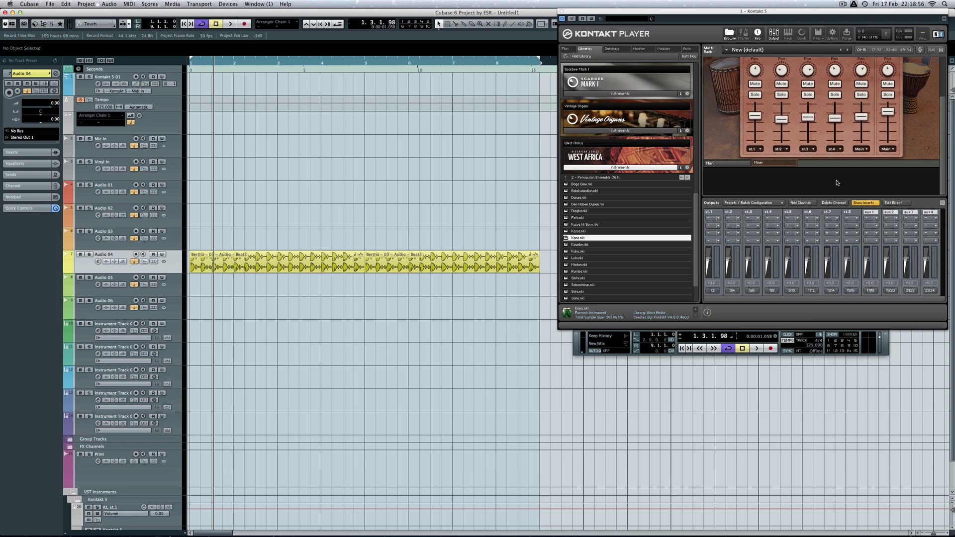
pyautogui.click(861, 148)
pyautogui.click(858, 190)
pyautogui.click(887, 149)
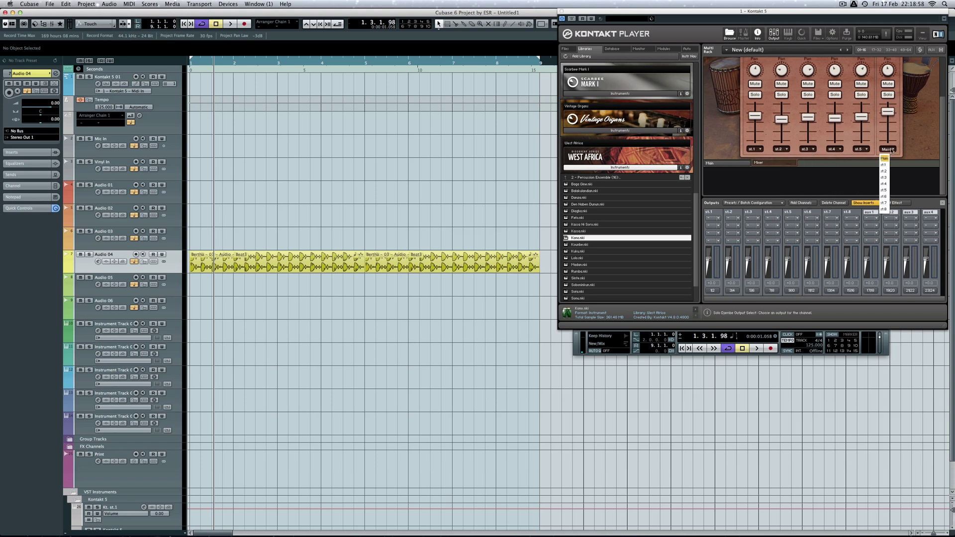
pyautogui.click(887, 196)
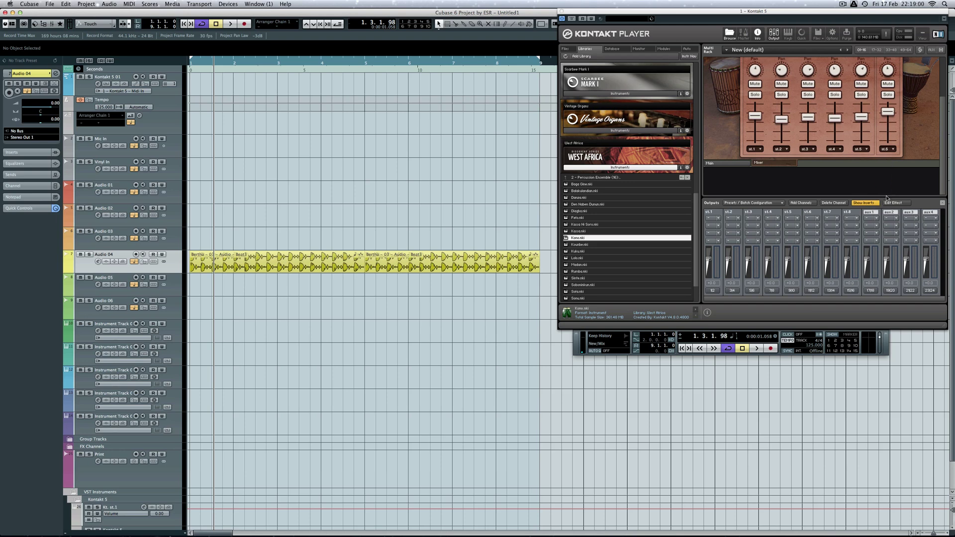
# - Move the Kontakt window aside and show Kontakt 5's output list in the VST Instruments rack
pyautogui.moveTo(572, 13); pyautogui.dragTo(112, 40)
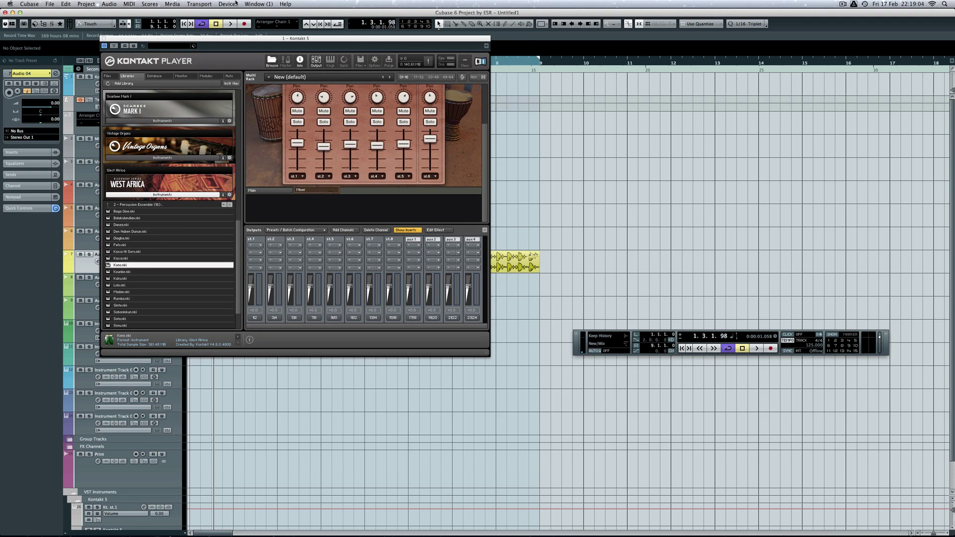
pyautogui.click(236, 4)
pyautogui.click(243, 98)
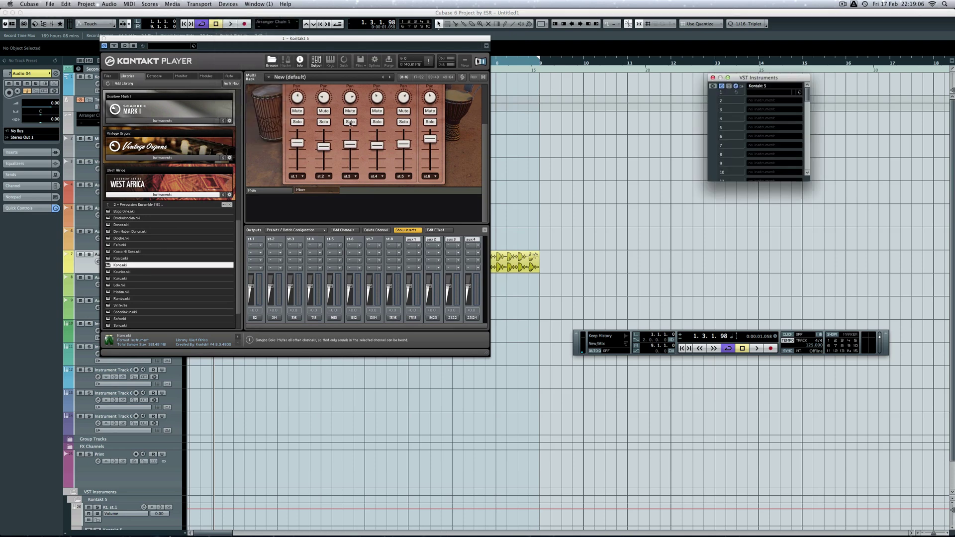
pyautogui.click(742, 87)
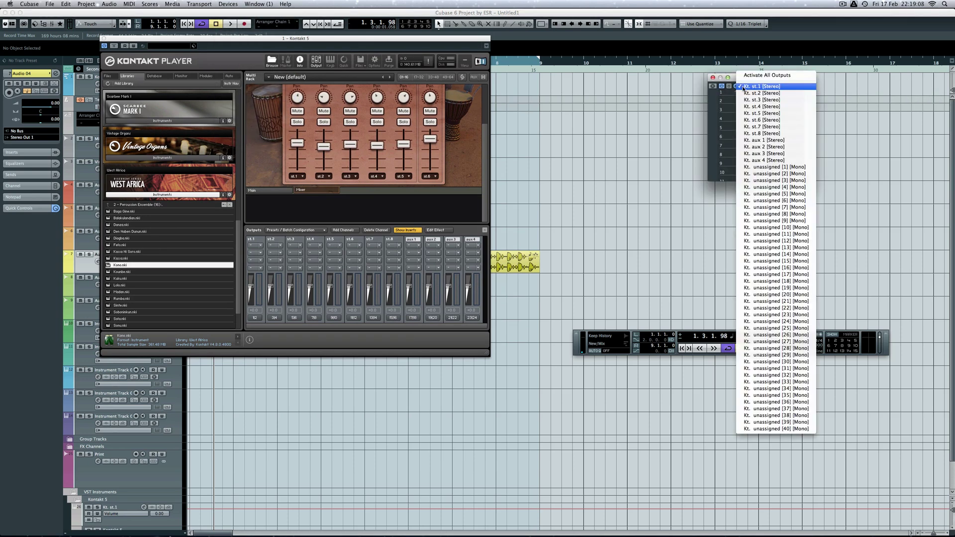
pyautogui.click(743, 89)
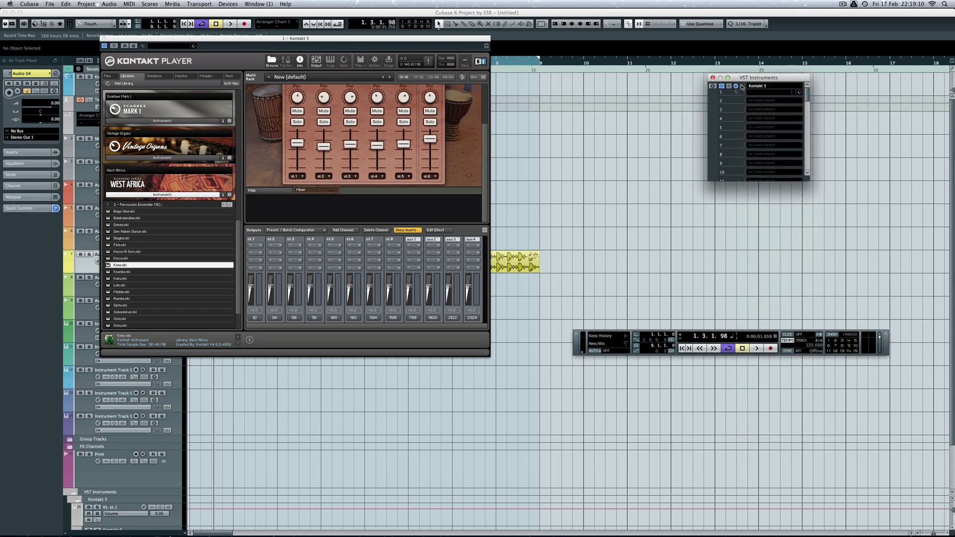
# - Activate Kontakt 5's stereo outputs Kt. st.1 through Kt. st.8, then close the rack
pyautogui.click(742, 87)
pyautogui.click(742, 89)
pyautogui.click(741, 88)
pyautogui.click(743, 90)
pyautogui.click(742, 87)
pyautogui.click(743, 89)
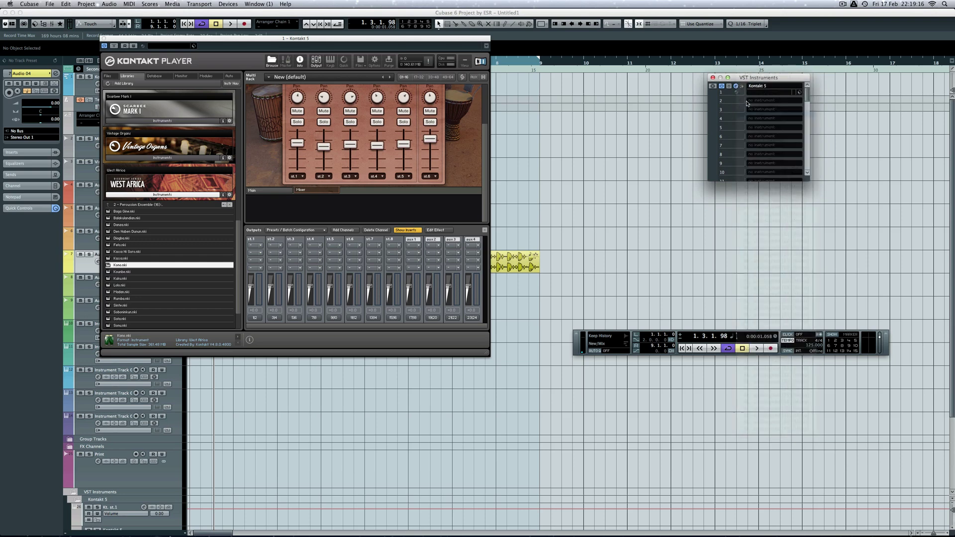
pyautogui.click(742, 88)
pyautogui.click(746, 94)
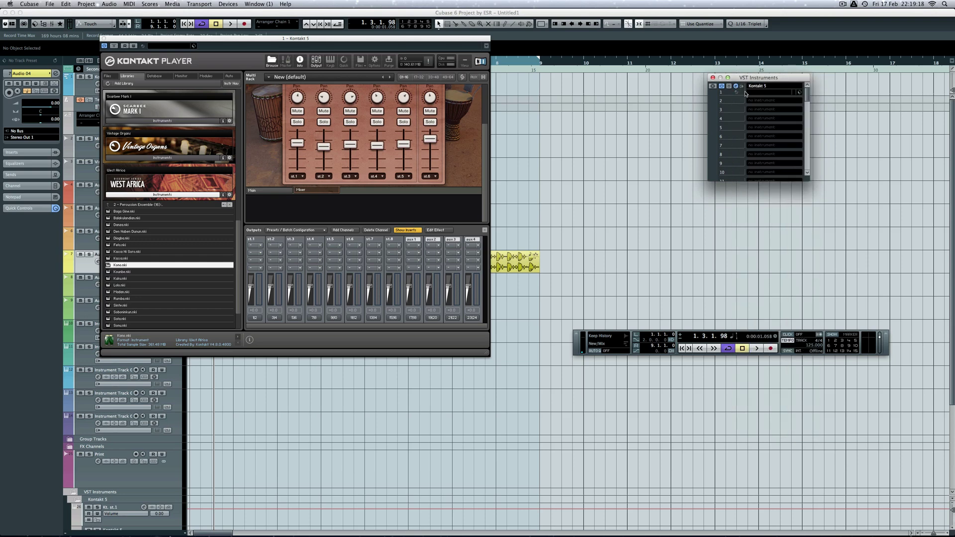
pyautogui.click(743, 88)
pyautogui.click(745, 90)
pyautogui.click(744, 89)
pyautogui.click(726, 92)
pyautogui.click(713, 78)
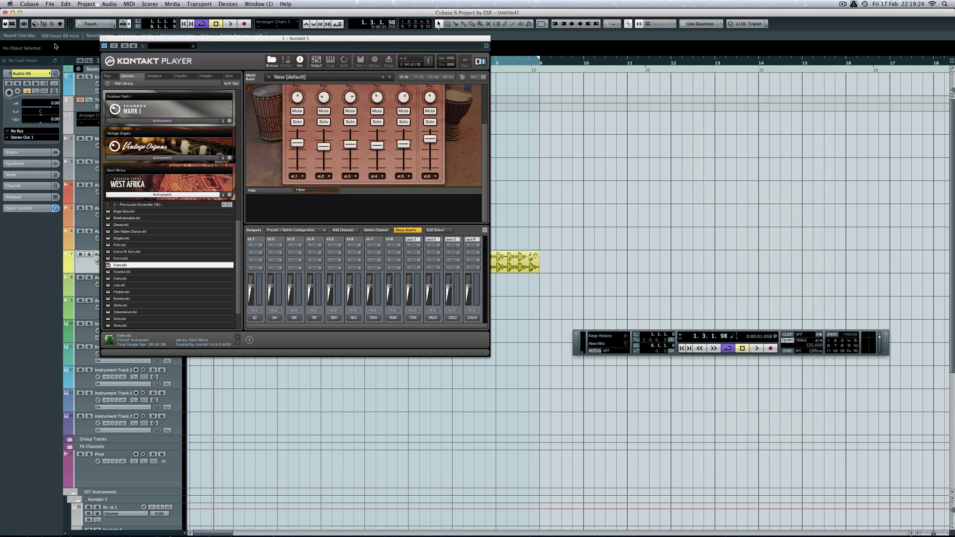
# - Move the Kontakt window to the top right and play the project briefly
pyautogui.moveTo(118, 39); pyautogui.dragTo(558, 2)
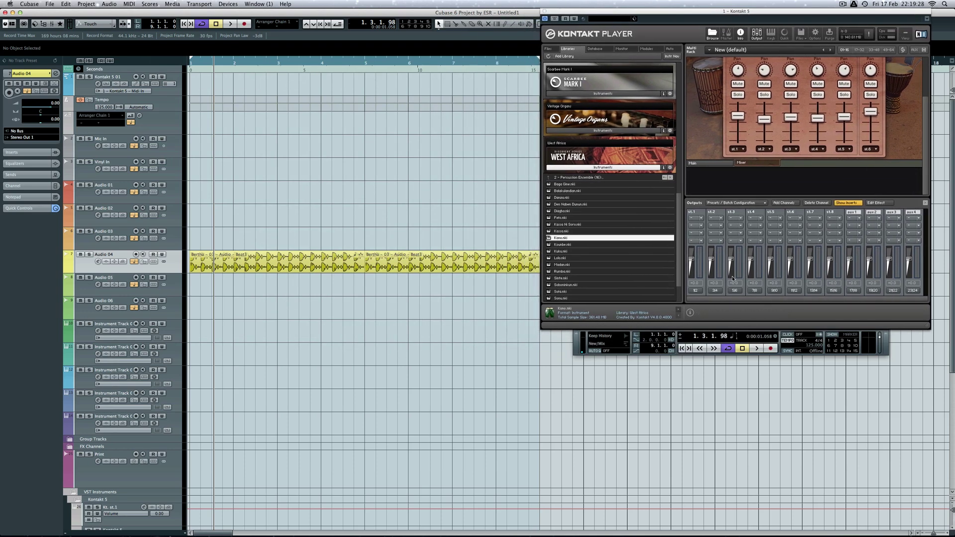
pyautogui.press('space')
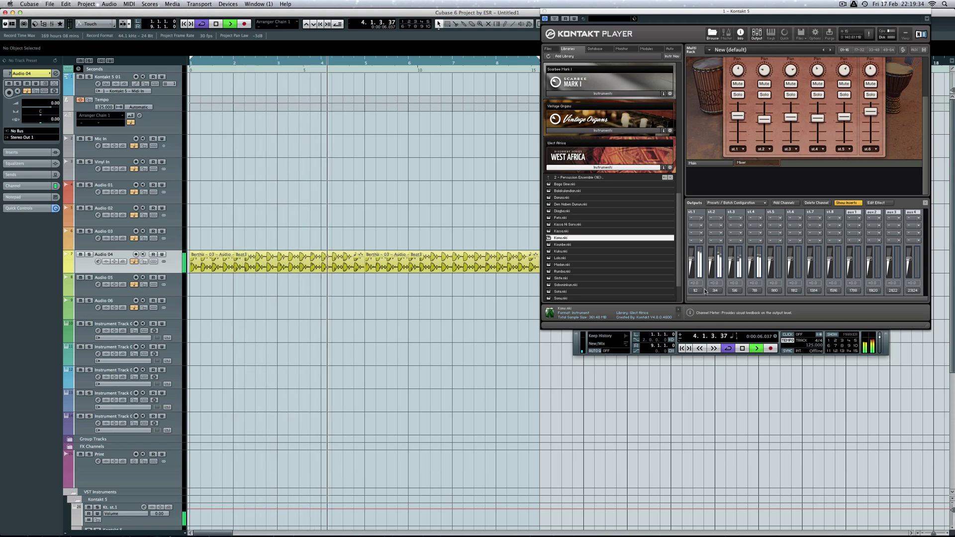
pyautogui.press('space')
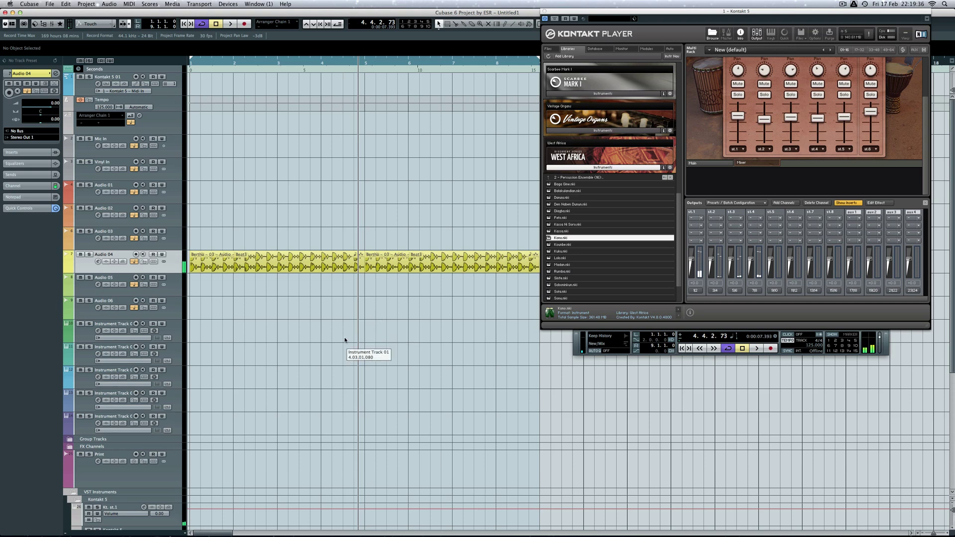
# - Batch-export the Kontakt instrument channels Kt. st.1–st.8 as tribal1 WAV files via Audio Mixdown
pyautogui.press('super+shift+e')
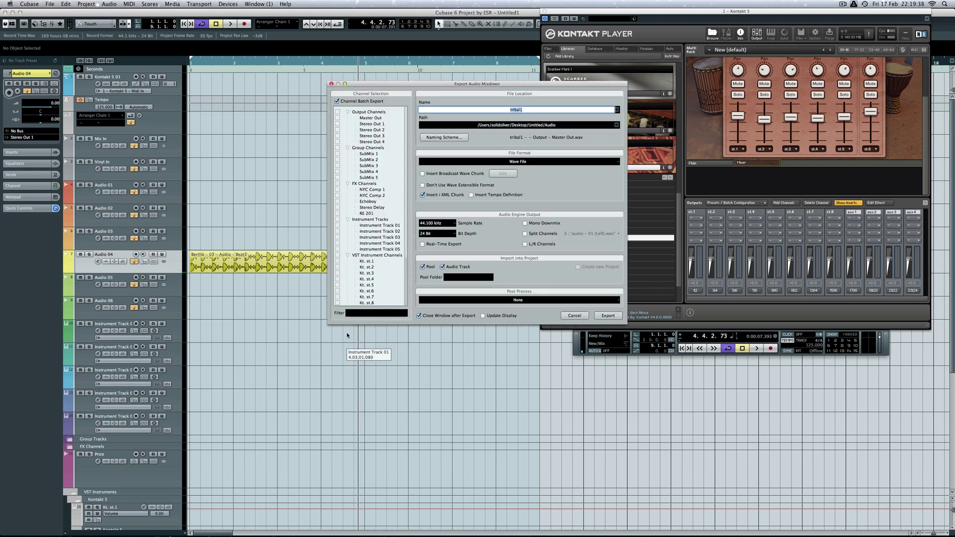
pyautogui.click(337, 256)
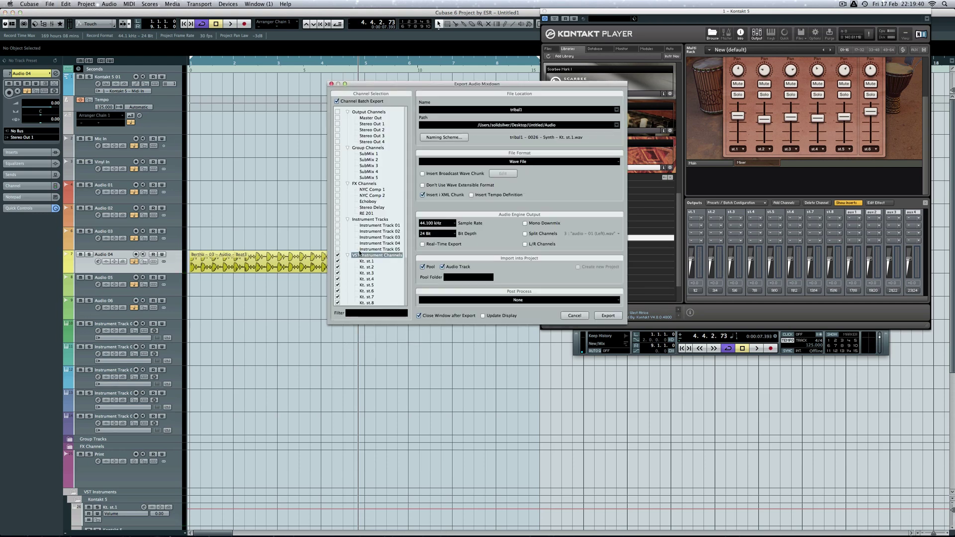
pyautogui.scroll(-3, 359, 251)
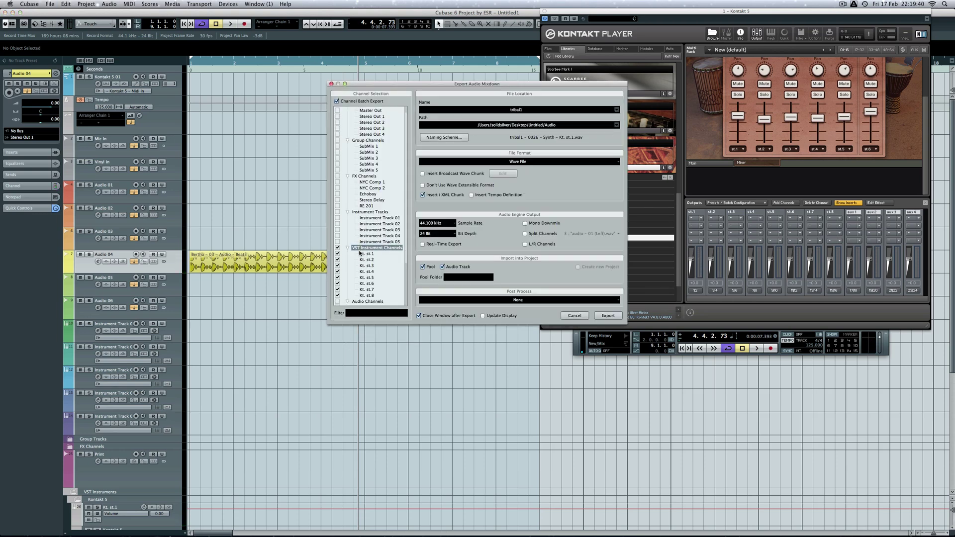
pyautogui.click(596, 319)
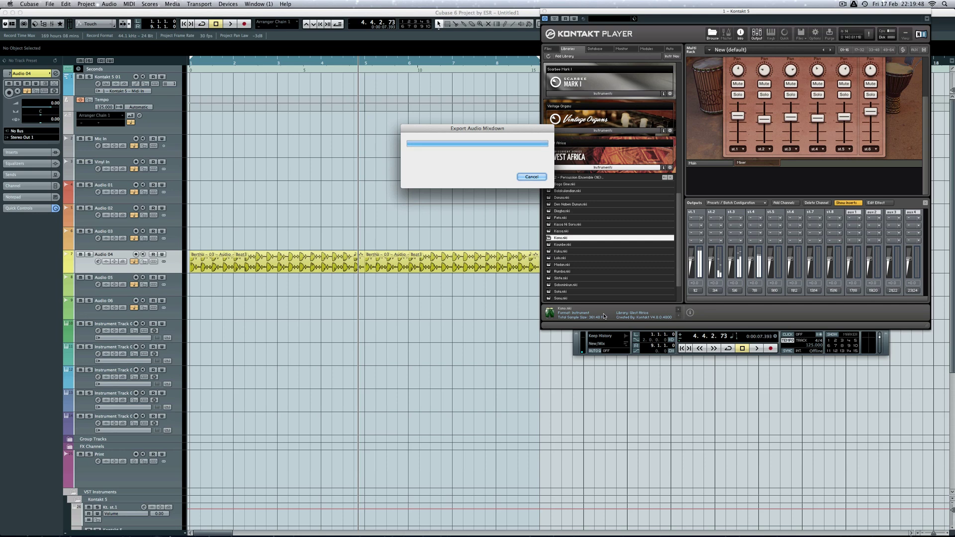
# - Close Kontakt, reopen the VST Instruments rack, and play the project with the tribal1 stems
pyautogui.click(545, 11)
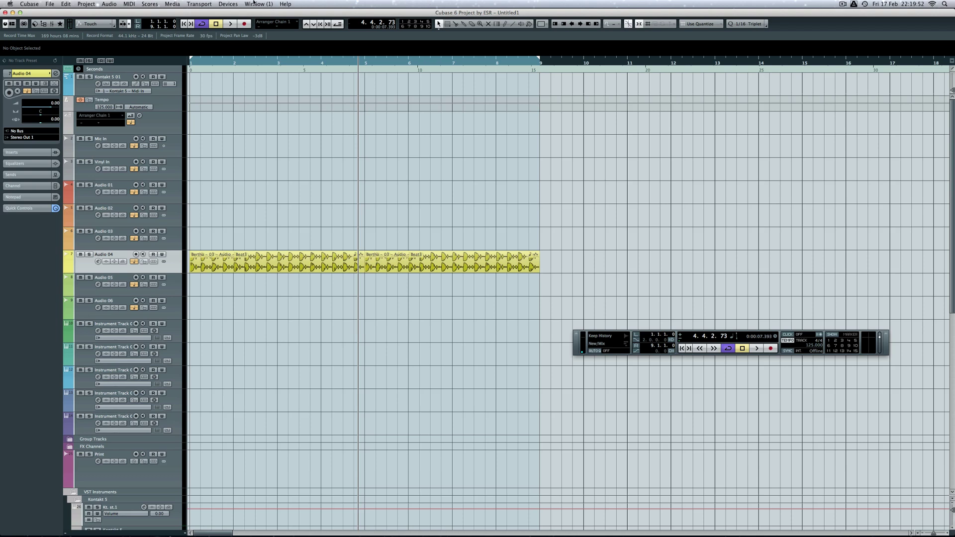
pyautogui.click(228, 4)
pyautogui.click(251, 99)
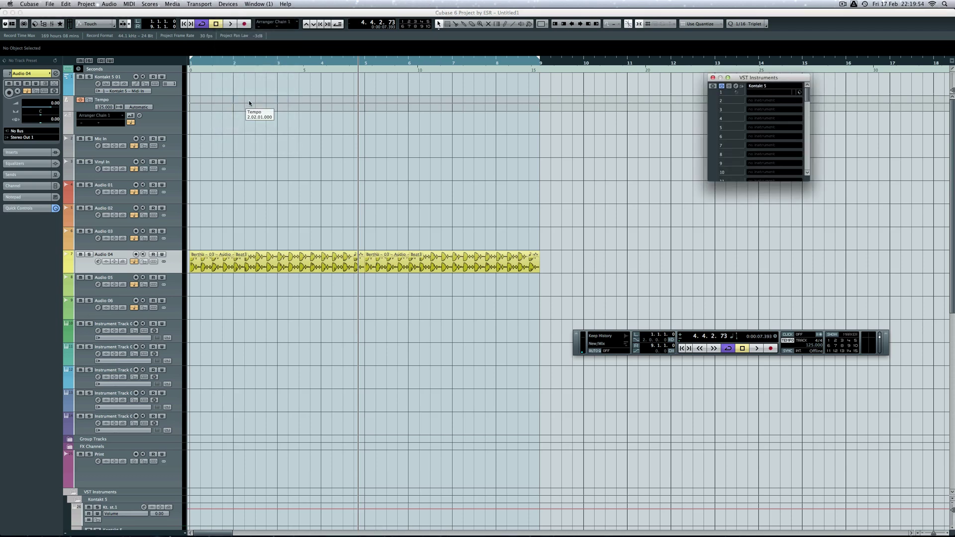
pyautogui.scroll(-15, 437, 181)
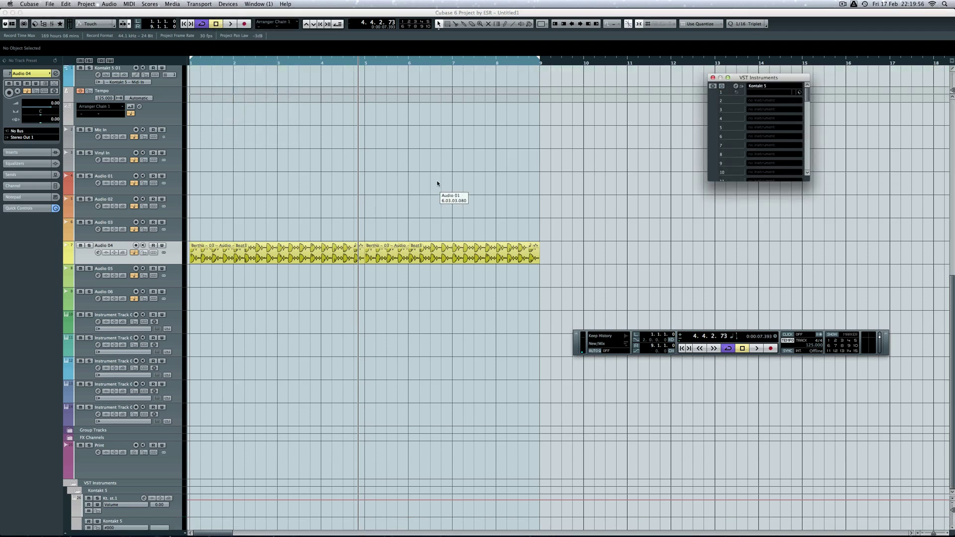
pyautogui.press('space')
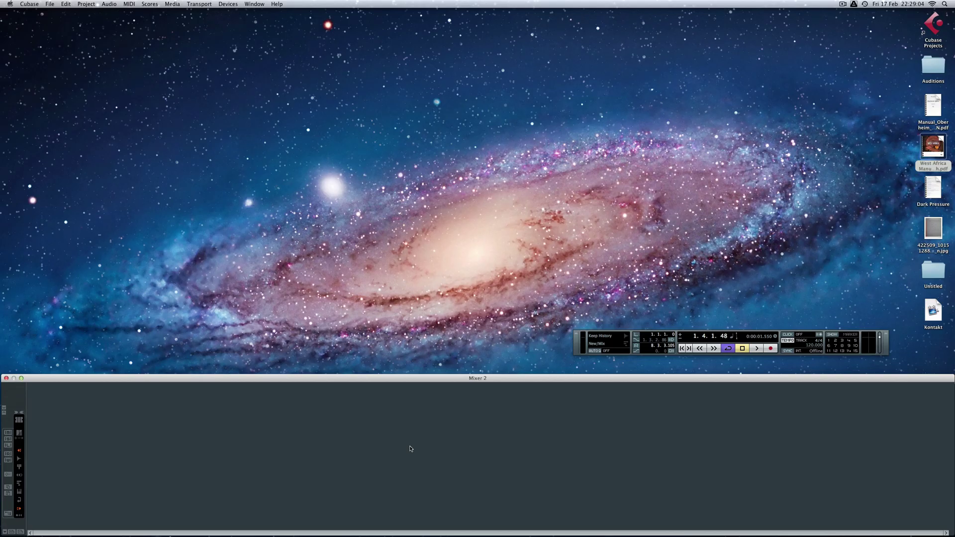
# - Create a fresh project from ESR Template.cpr in the Project Assistant
pyautogui.click(50, 4)
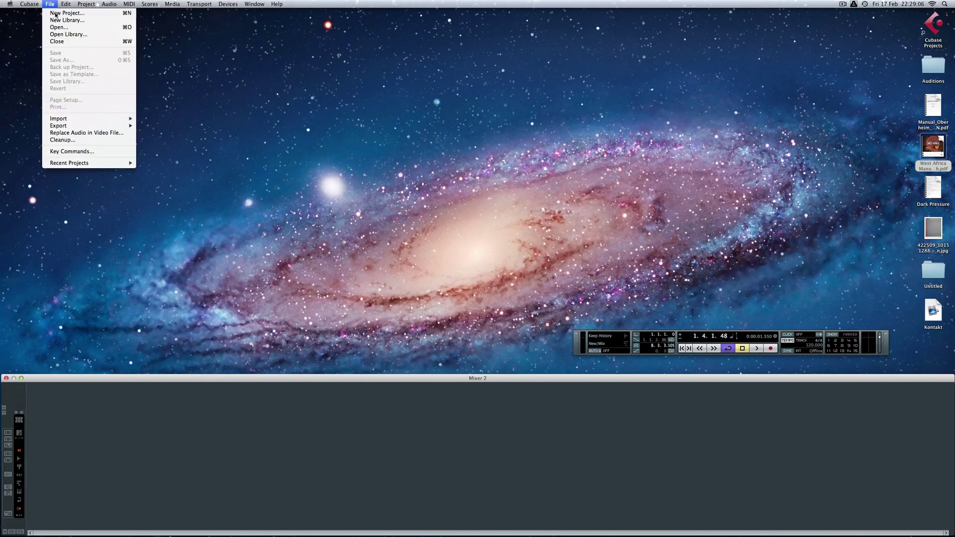
pyautogui.click(56, 15)
pyautogui.doubleClick(398, 149)
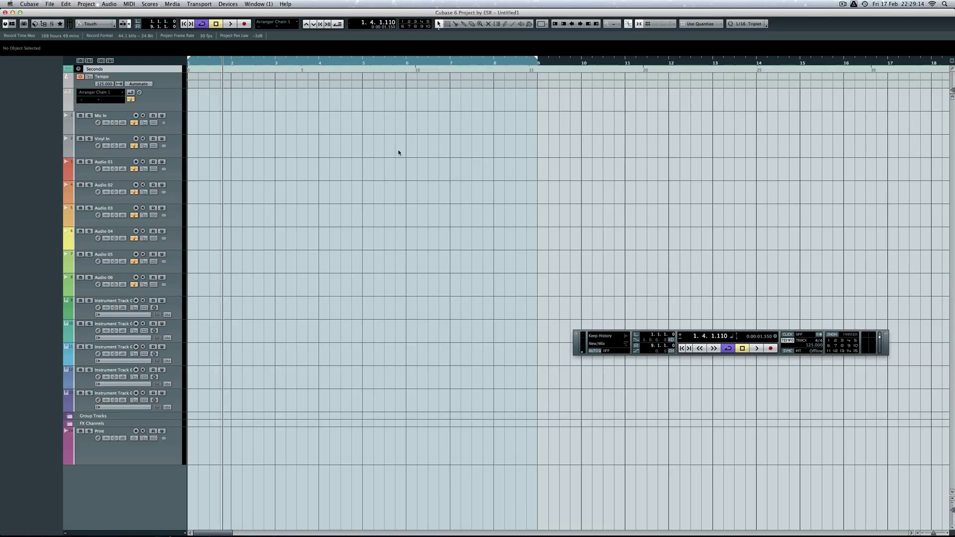
# - Load Native Instruments' Kontakt 4 into VST Instruments slot 1 and confirm the MIDI track prompt
pyautogui.click(228, 4)
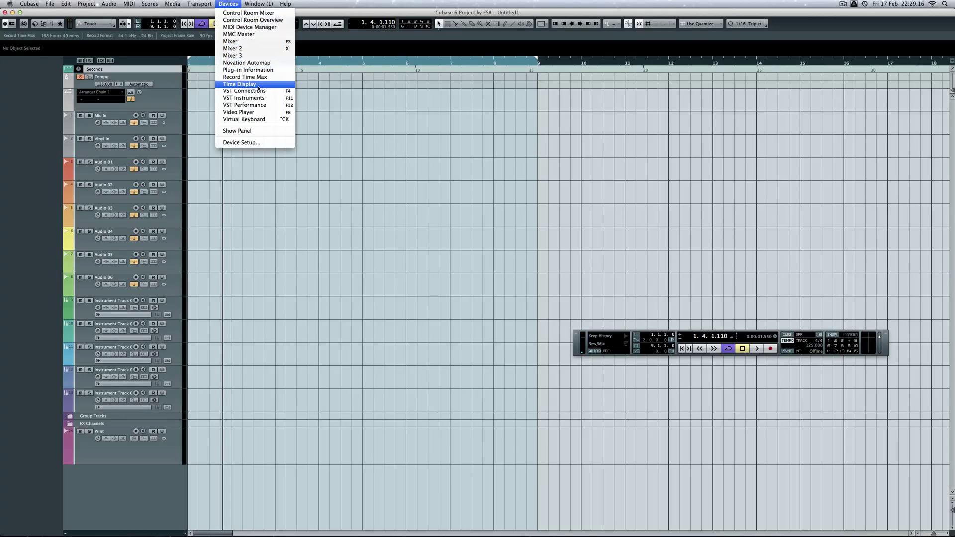
pyautogui.click(258, 101)
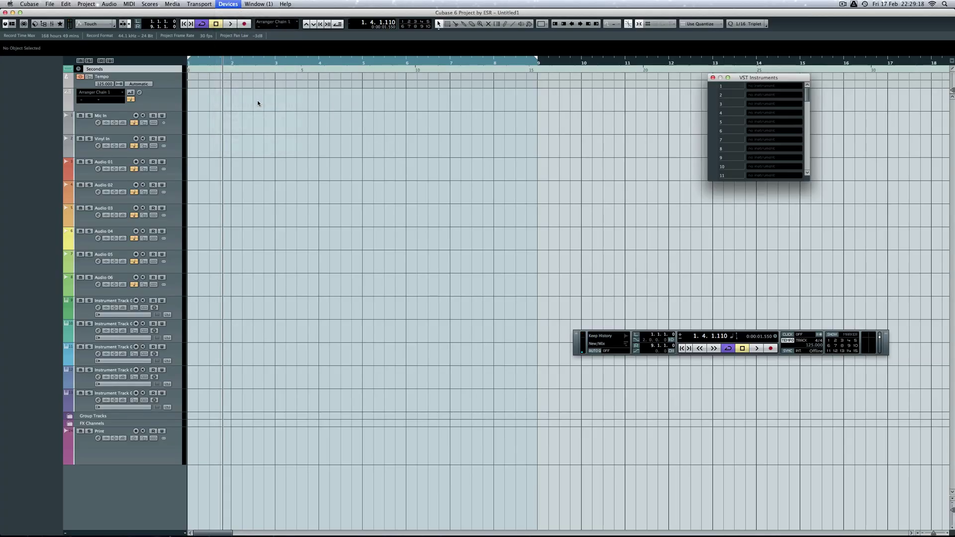
pyautogui.click(774, 87)
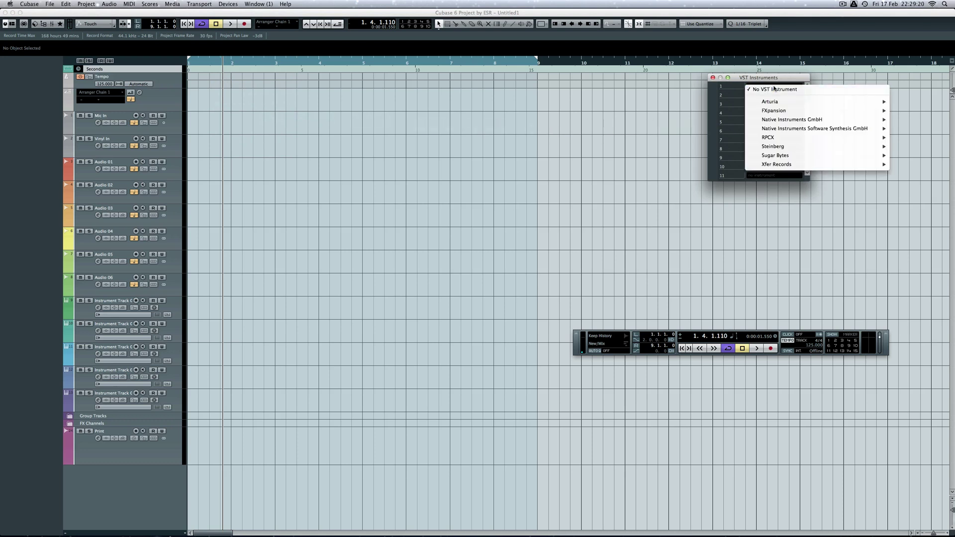
pyautogui.moveTo(776, 120)
pyautogui.click(693, 166)
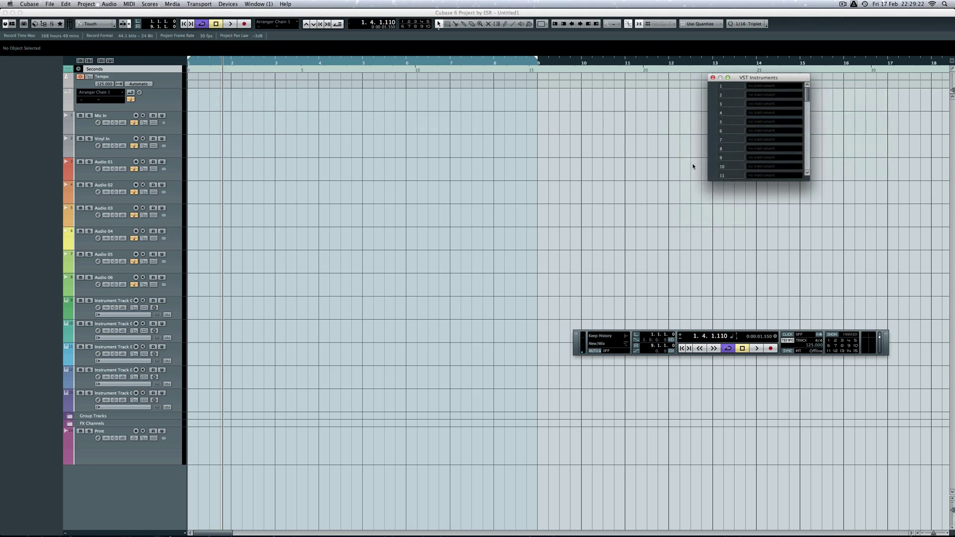
pyautogui.click(549, 175)
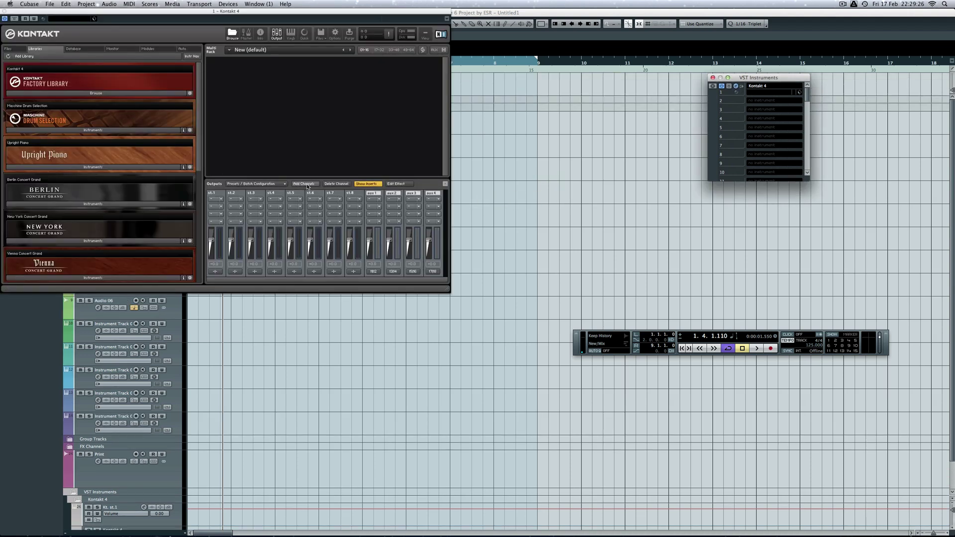
# - Replace Kontakt's existing outputs with a single stereo channel st.1 saved as the default configuration
pyautogui.click(304, 184)
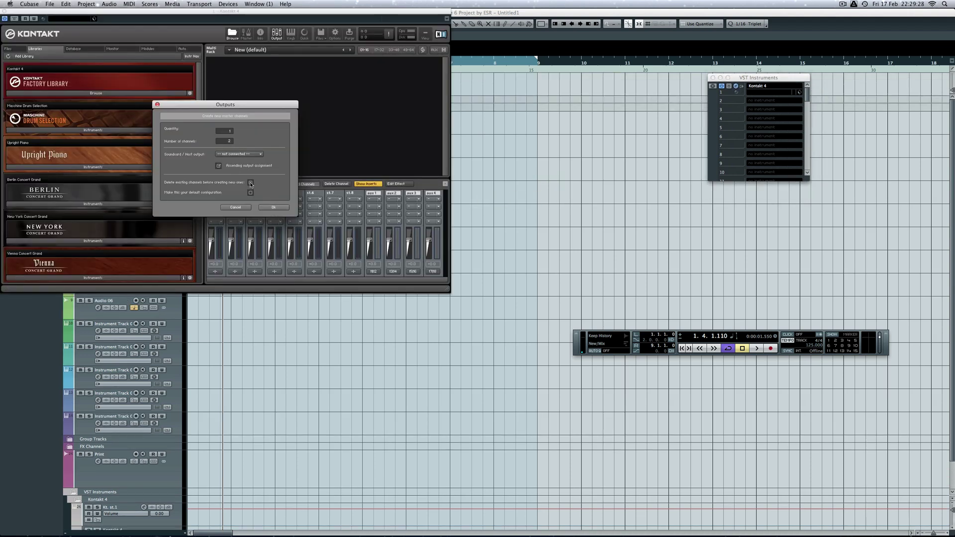
pyautogui.click(272, 208)
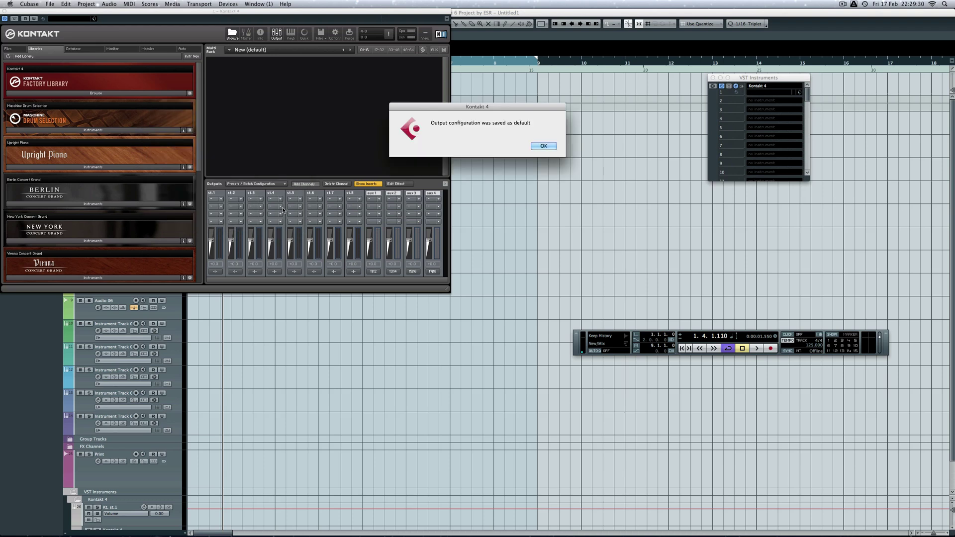
pyautogui.click(547, 146)
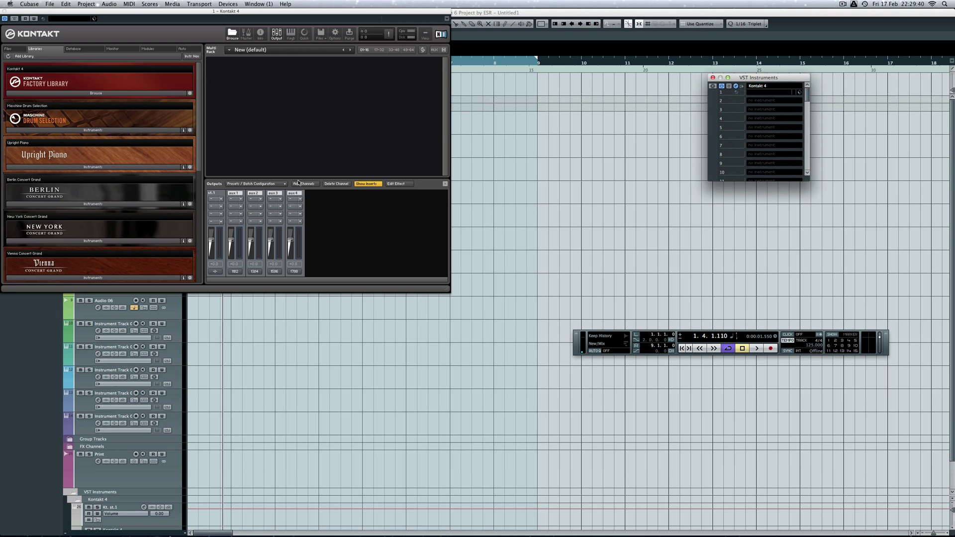
# - Toggle Kontakt's output channel panel repeatedly, leaving it hidden
pyautogui.click(276, 36)
pyautogui.click(277, 36)
pyautogui.click(277, 36)
pyautogui.click(277, 35)
pyautogui.click(277, 36)
pyautogui.click(276, 36)
pyautogui.click(276, 36)
pyautogui.click(277, 36)
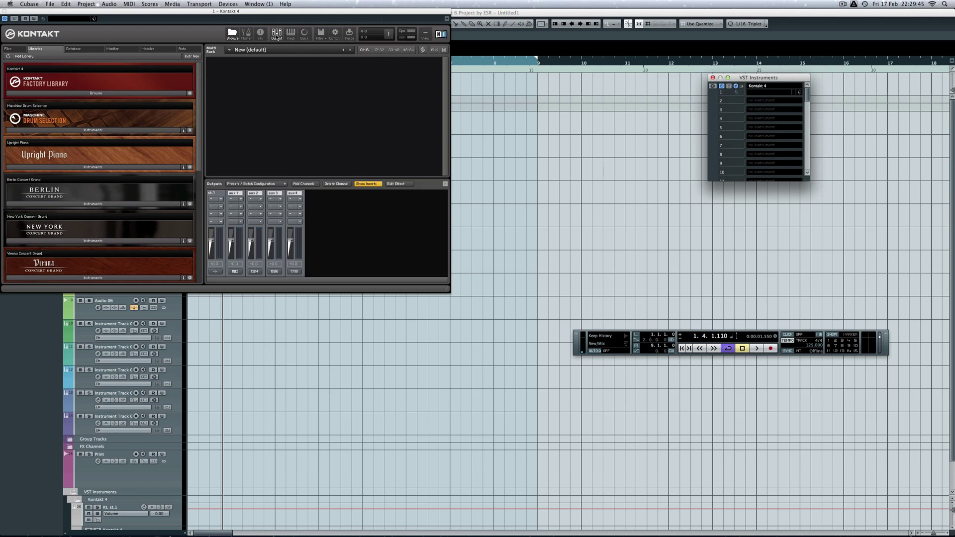
# - Add new stereo output channels with a count of 3, giving st.1–st.8, saved as default
pyautogui.click(309, 184)
pyautogui.click(231, 132)
pyautogui.write('3')
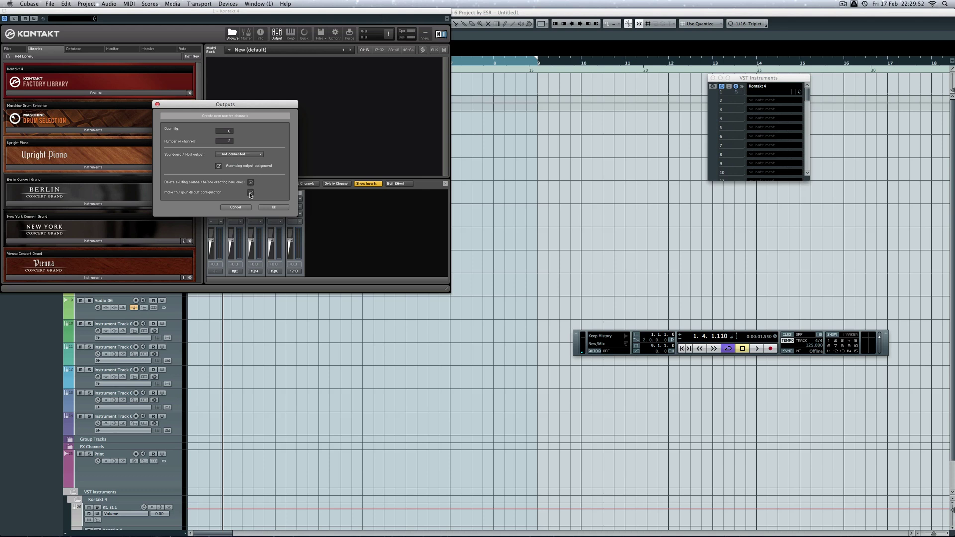
pyautogui.click(274, 207)
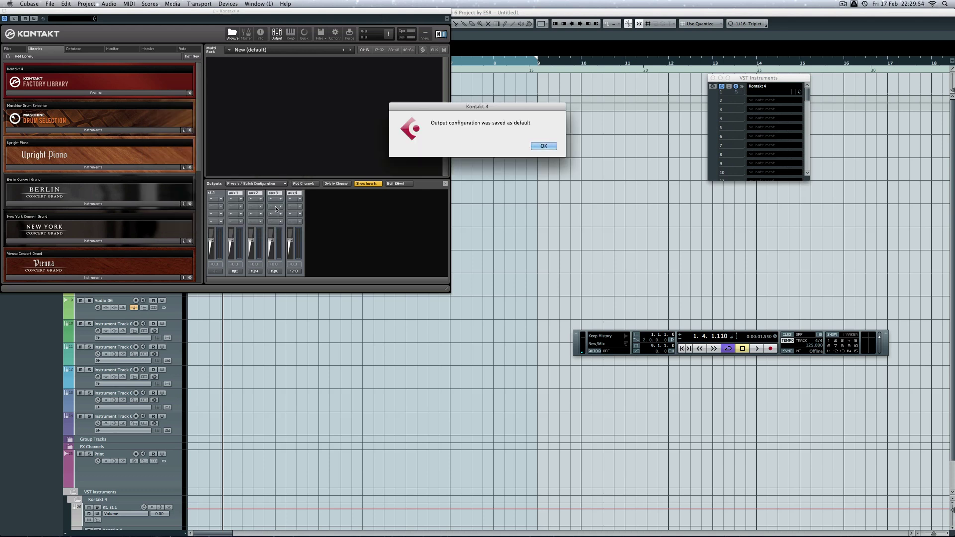
pyautogui.click(543, 146)
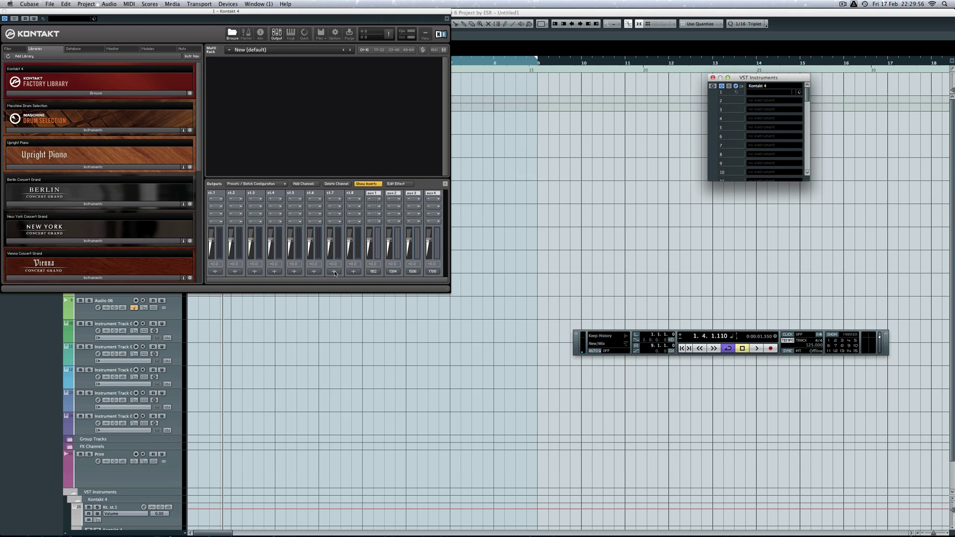
# - Route stereo channels st.1–st.4 to plugin outputs 1–8, two per channel
pyautogui.click(215, 271)
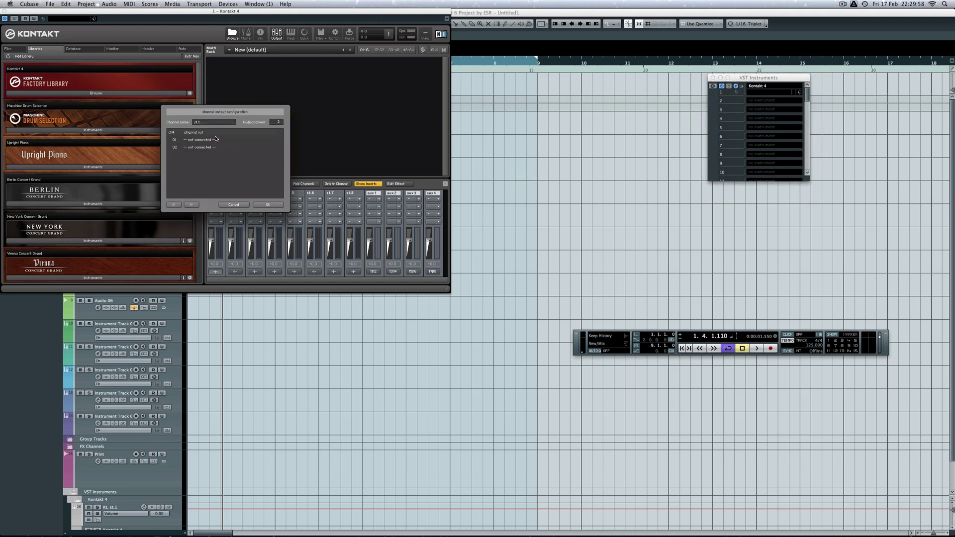
pyautogui.click(203, 141)
pyautogui.click(227, 113)
pyautogui.click(202, 148)
pyautogui.click(210, 133)
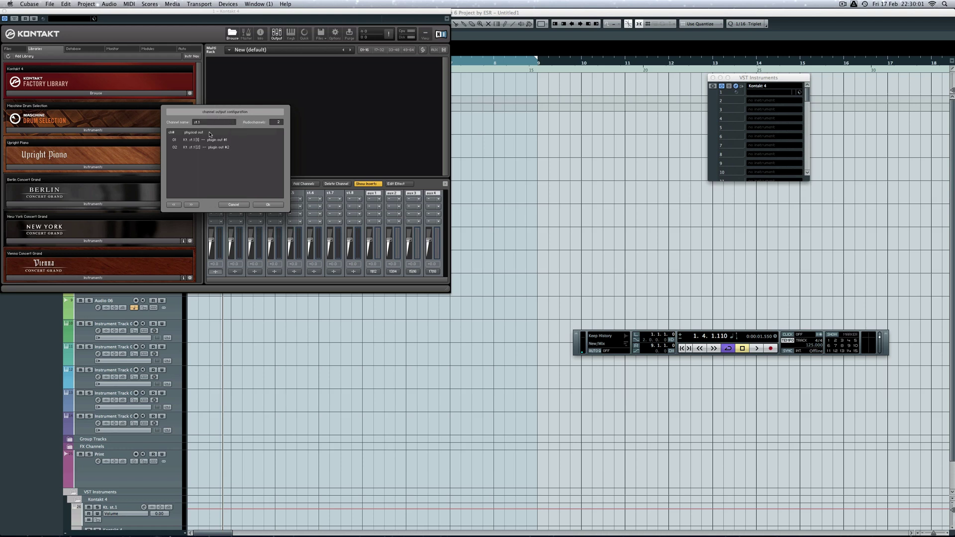
pyautogui.click(192, 204)
pyautogui.click(199, 140)
pyautogui.click(206, 125)
pyautogui.click(197, 147)
pyautogui.click(205, 131)
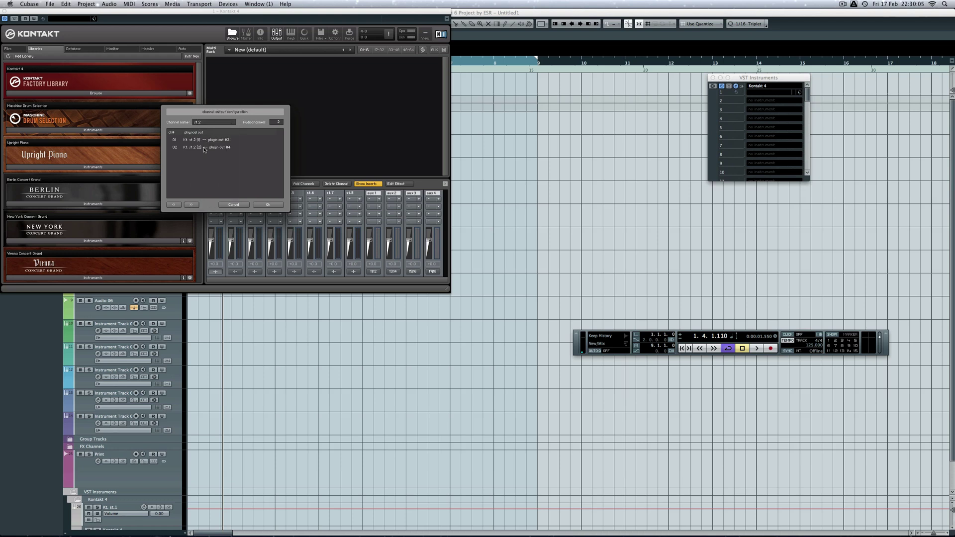
pyautogui.click(192, 204)
pyautogui.click(199, 140)
pyautogui.click(207, 132)
pyautogui.click(201, 148)
pyautogui.click(206, 139)
pyautogui.click(192, 205)
pyautogui.click(199, 141)
pyautogui.click(207, 150)
pyautogui.click(198, 148)
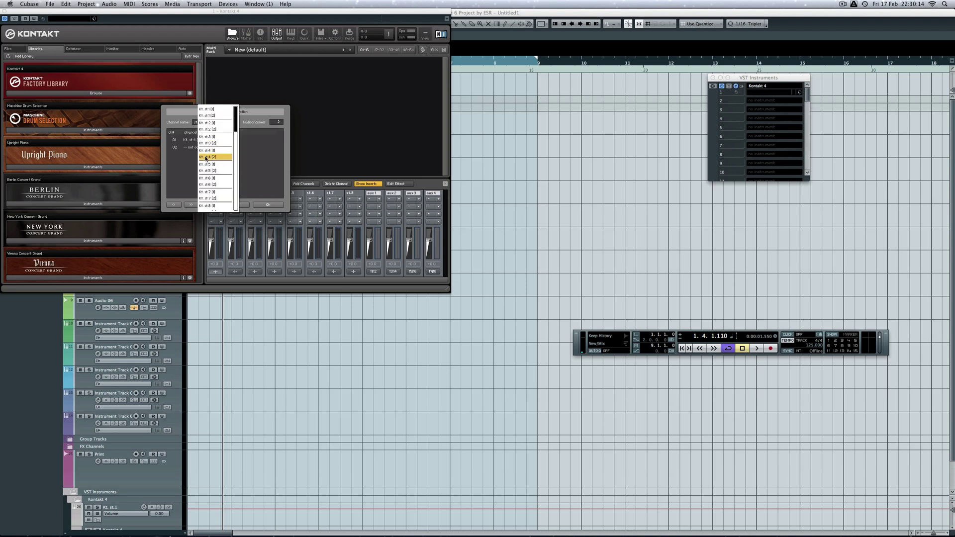
pyautogui.click(207, 156)
# - Route stereo channels st.5–st.8 to plugin outputs 9–16, two per channel
pyautogui.click(196, 205)
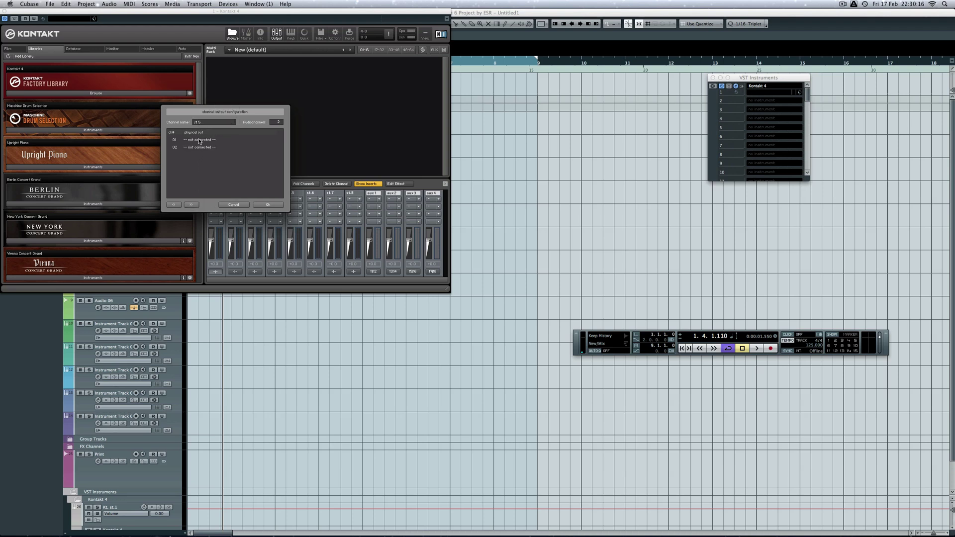
pyautogui.click(199, 141)
pyautogui.click(209, 164)
pyautogui.click(202, 148)
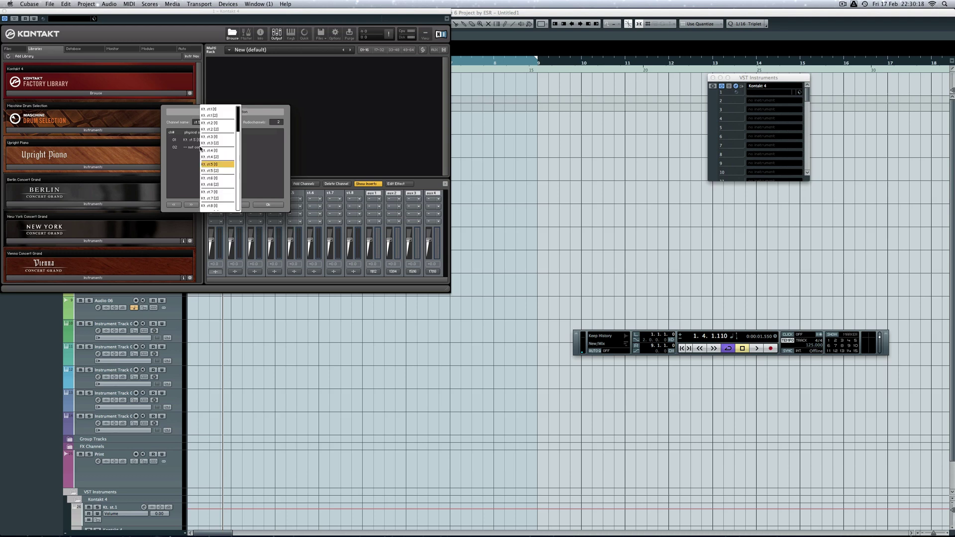
pyautogui.click(208, 170)
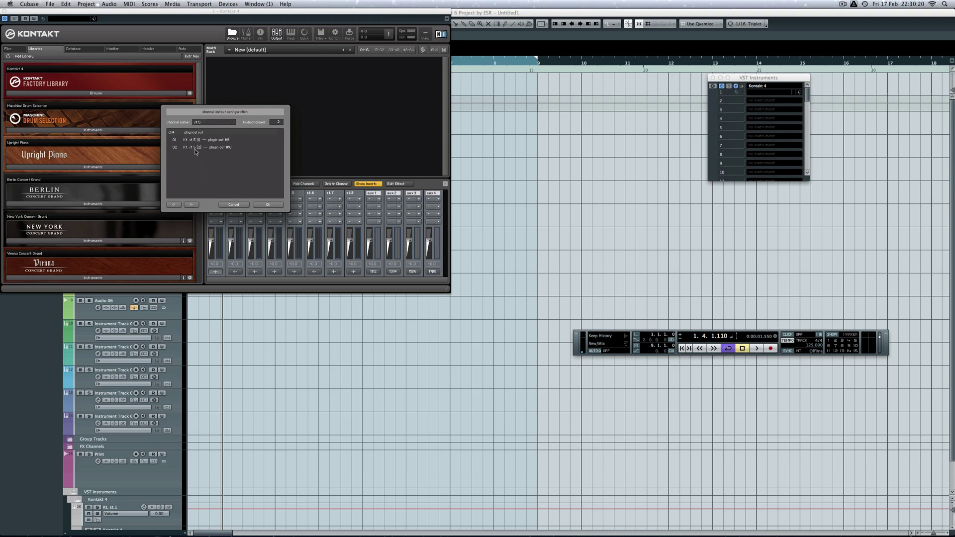
pyautogui.click(191, 206)
pyautogui.click(199, 141)
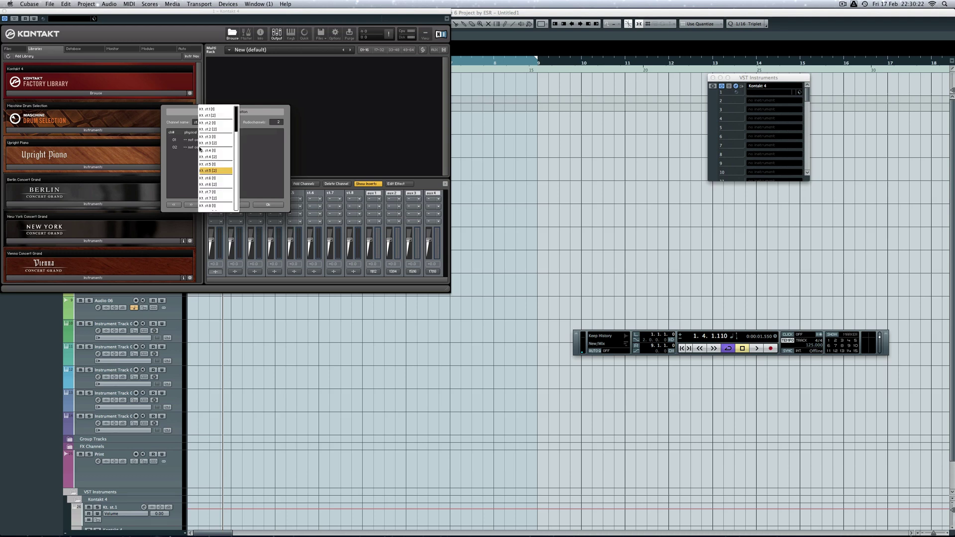
pyautogui.click(208, 178)
pyautogui.click(201, 147)
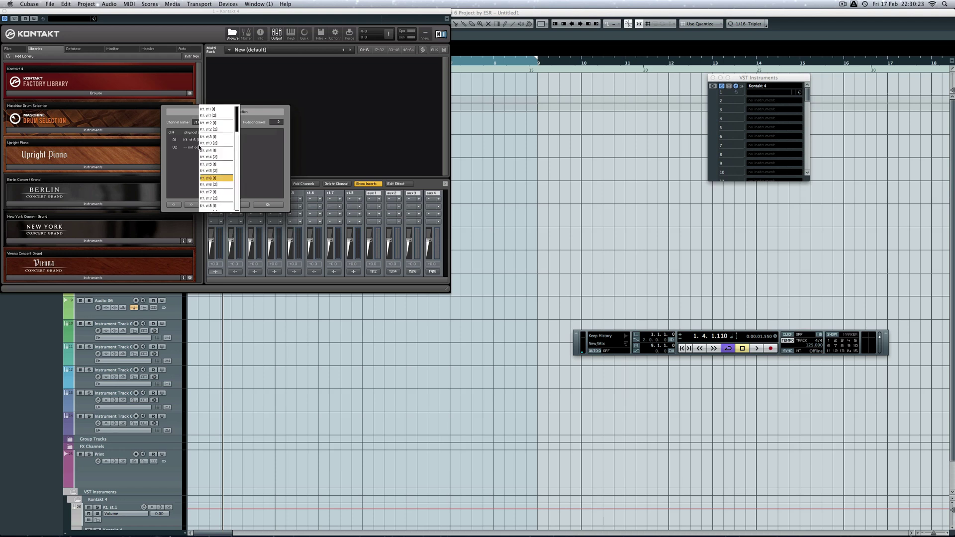
pyautogui.click(211, 184)
pyautogui.click(192, 205)
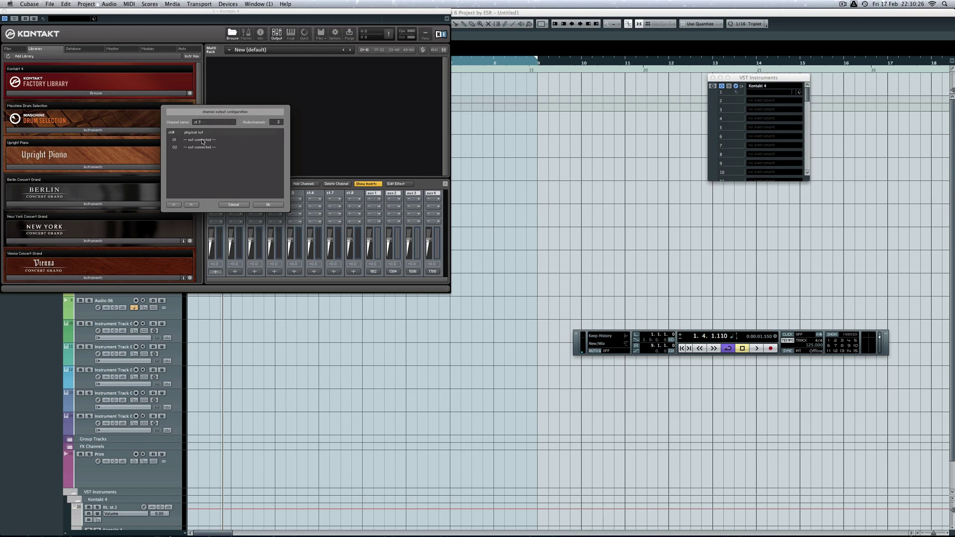
pyautogui.click(202, 142)
pyautogui.click(214, 193)
pyautogui.click(201, 148)
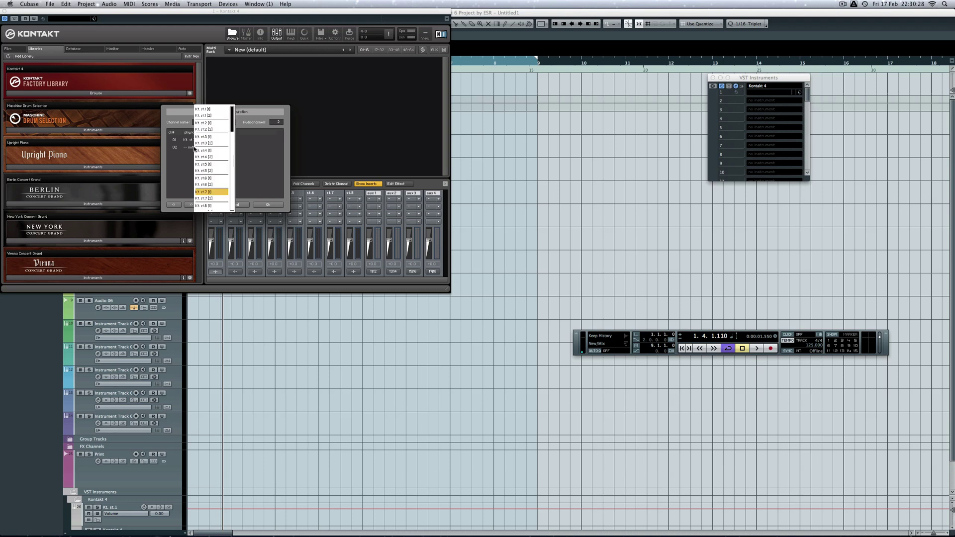
pyautogui.click(211, 199)
pyautogui.click(191, 205)
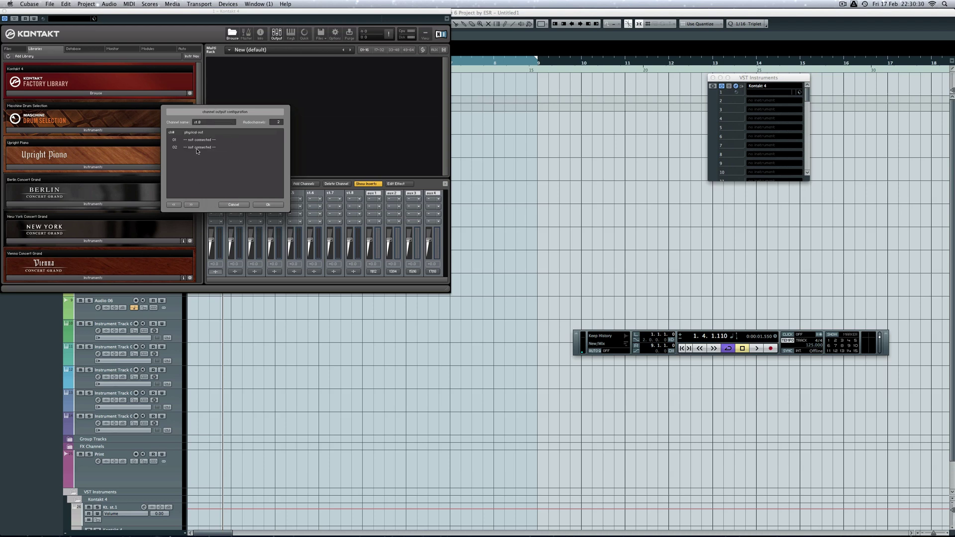
pyautogui.click(200, 141)
pyautogui.click(211, 204)
pyautogui.click(201, 148)
pyautogui.moveTo(240, 126); pyautogui.dragTo(241, 132)
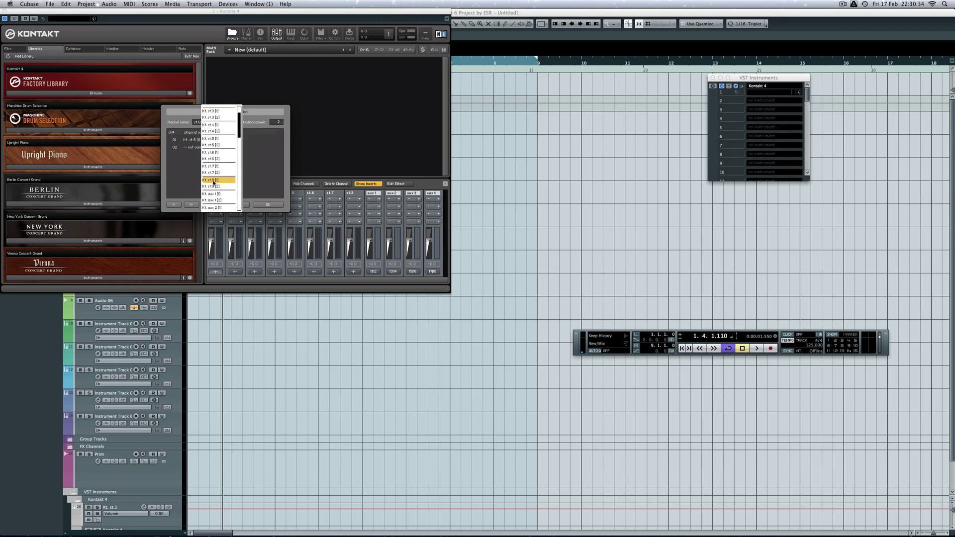
pyautogui.click(213, 187)
# - Close the routing dialog and save the output section state as default for All Formats
pyautogui.click(268, 204)
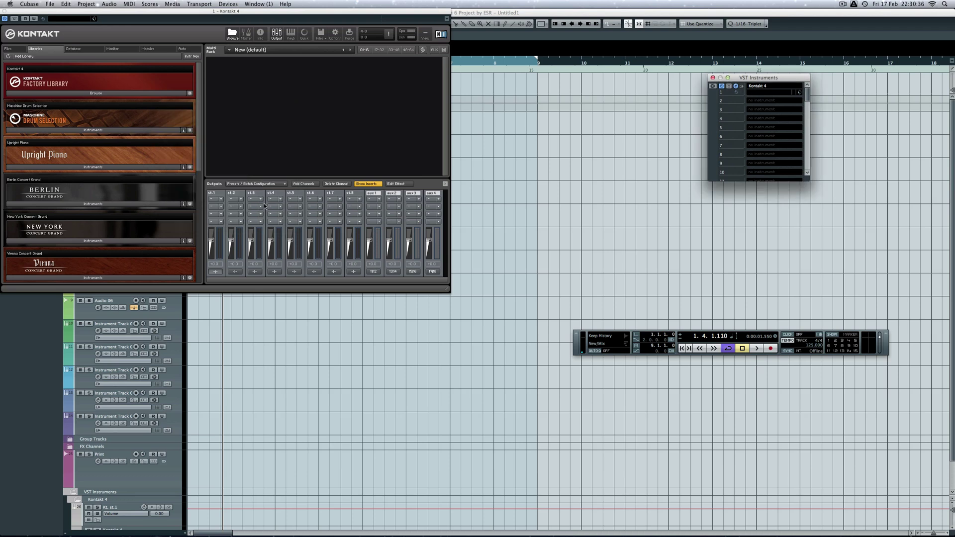
pyautogui.click(544, 149)
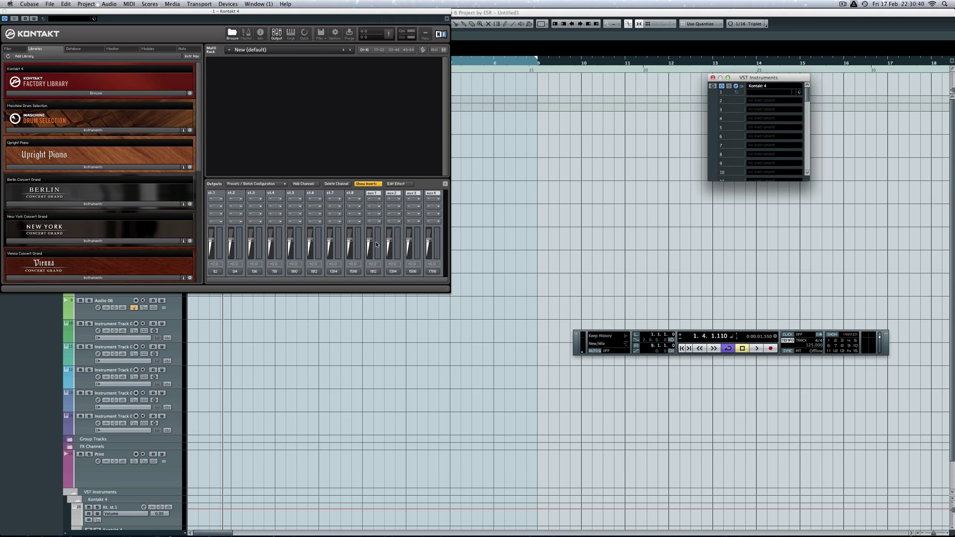
pyautogui.click(278, 184)
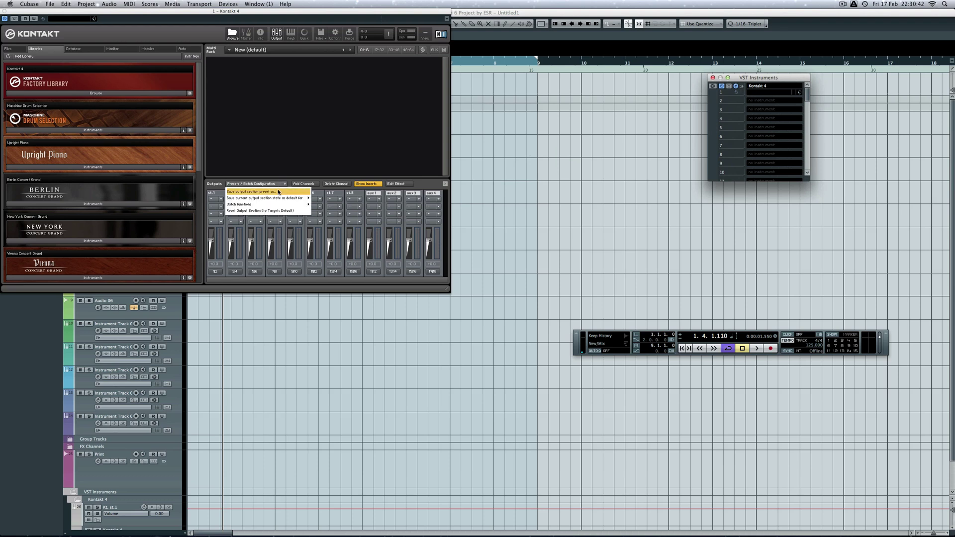
pyautogui.moveTo(279, 199)
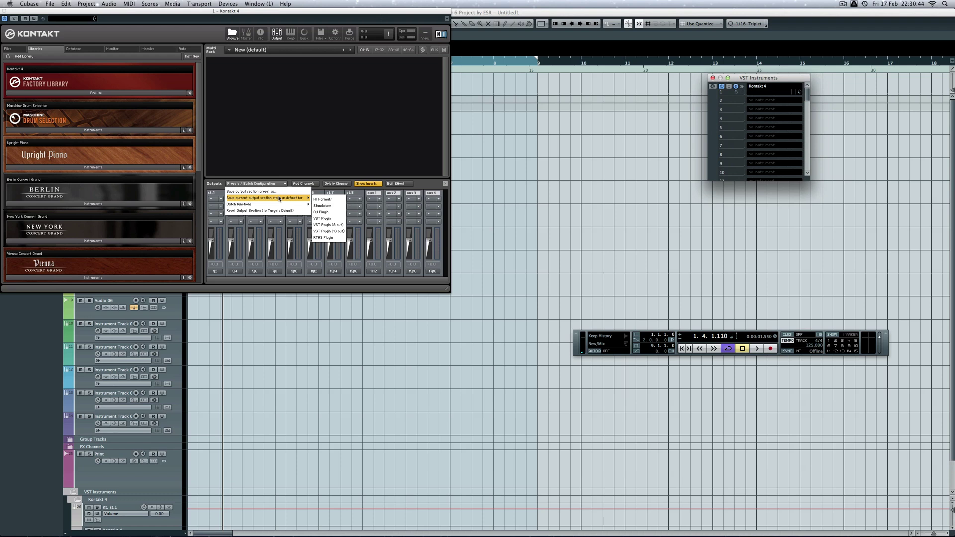
pyautogui.click(324, 200)
pyautogui.click(269, 184)
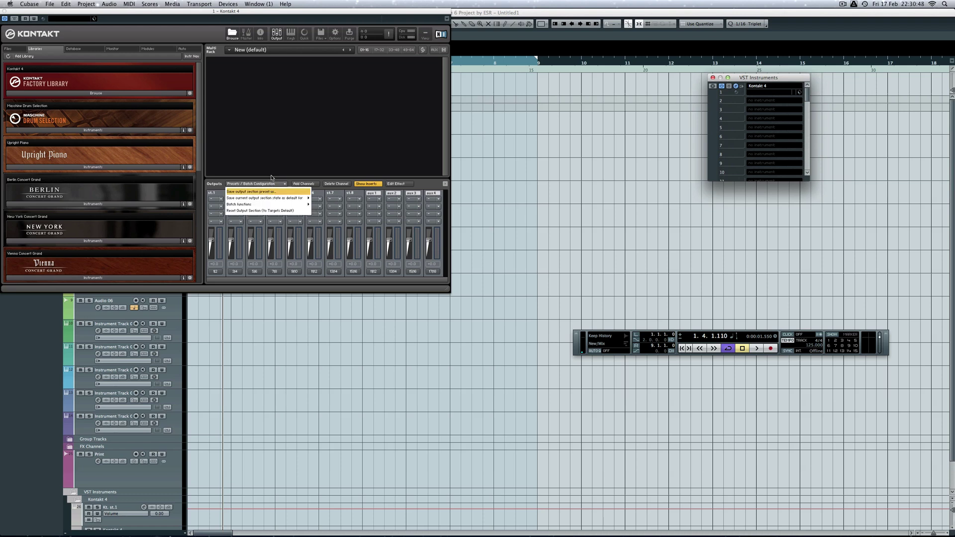
pyautogui.click(273, 182)
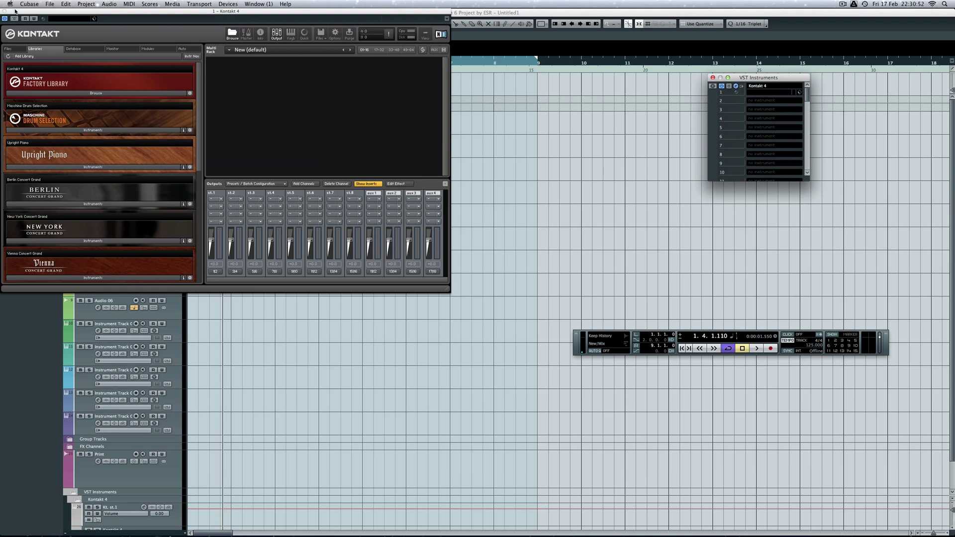
# - Activate Kontakt's Kt. st.2, st.3 and st.4 stereo outputs in the VST Instruments rack
pyautogui.click(762, 90)
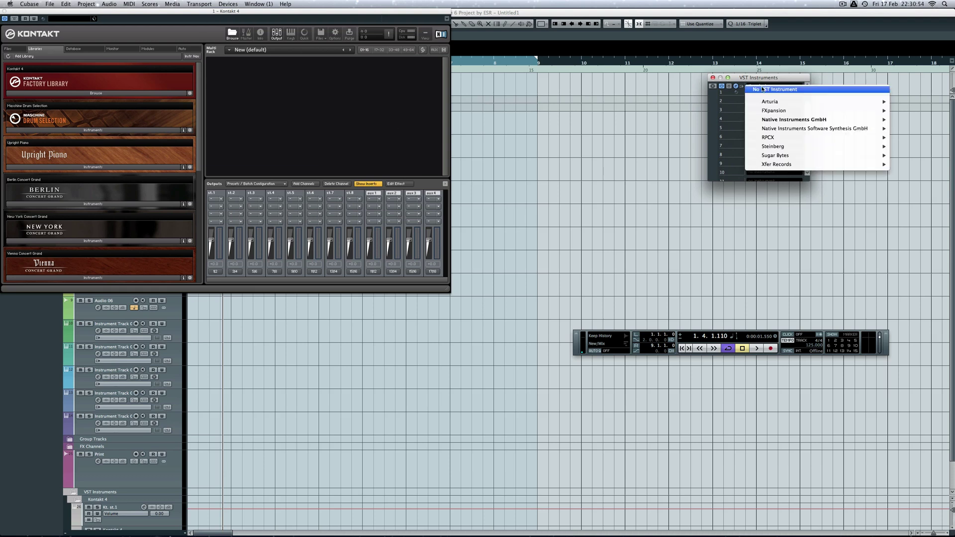
pyautogui.click(745, 90)
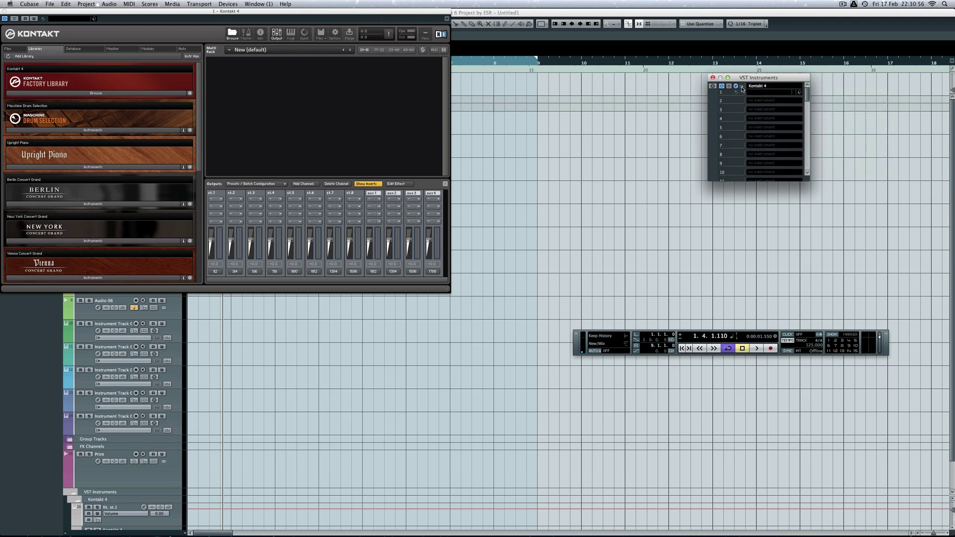
pyautogui.click(743, 87)
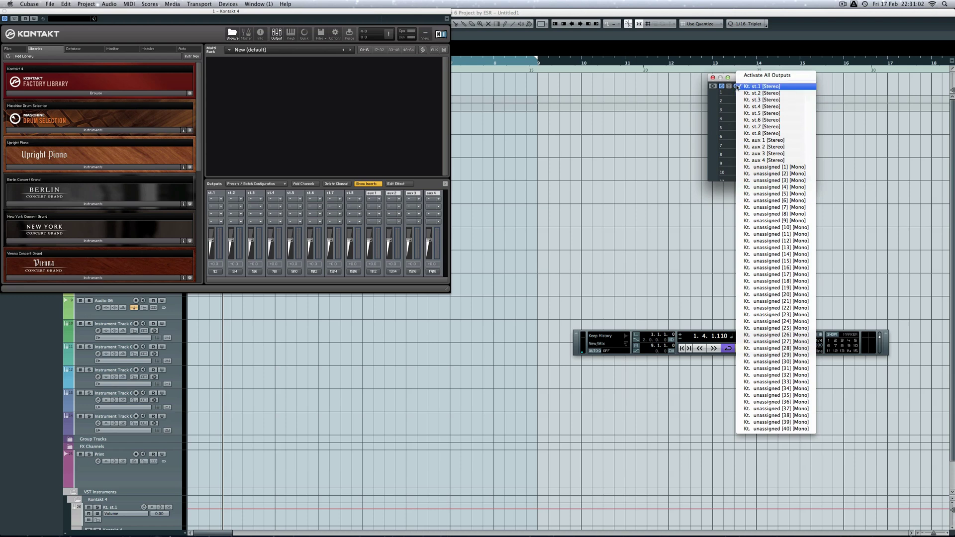
pyautogui.click(754, 93)
pyautogui.click(736, 87)
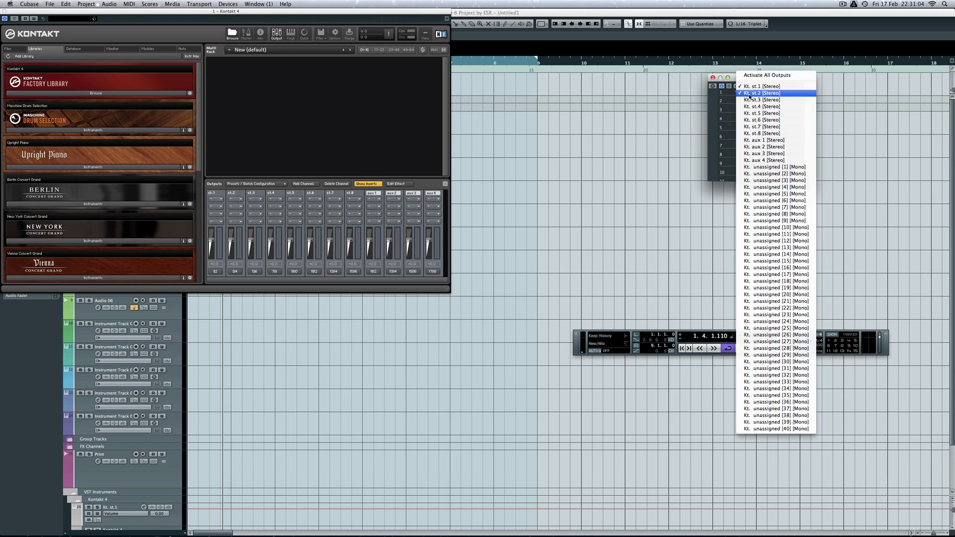
pyautogui.click(751, 100)
pyautogui.click(736, 87)
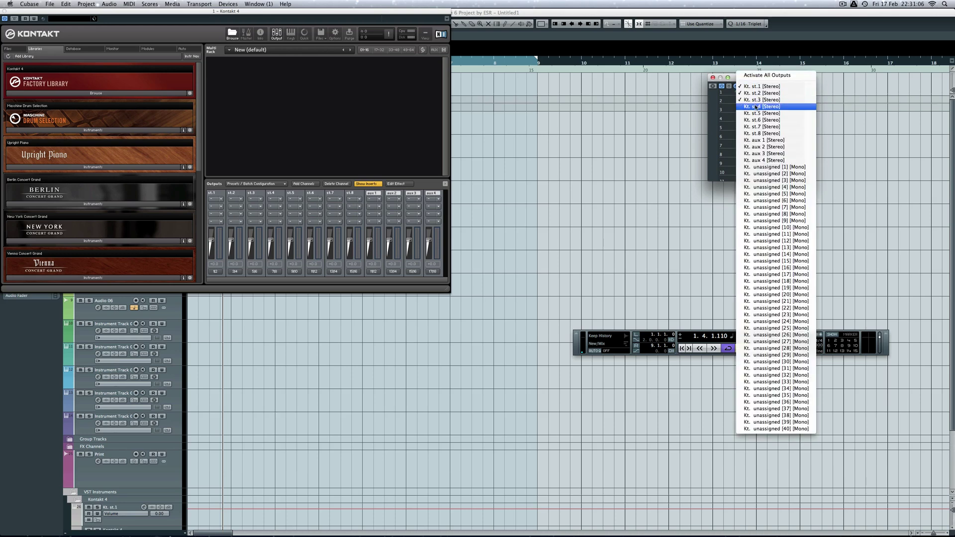
pyautogui.click(752, 107)
# - Activate the remaining Kt. st.5 through Kt. st.8 stereo outputs
pyautogui.click(741, 87)
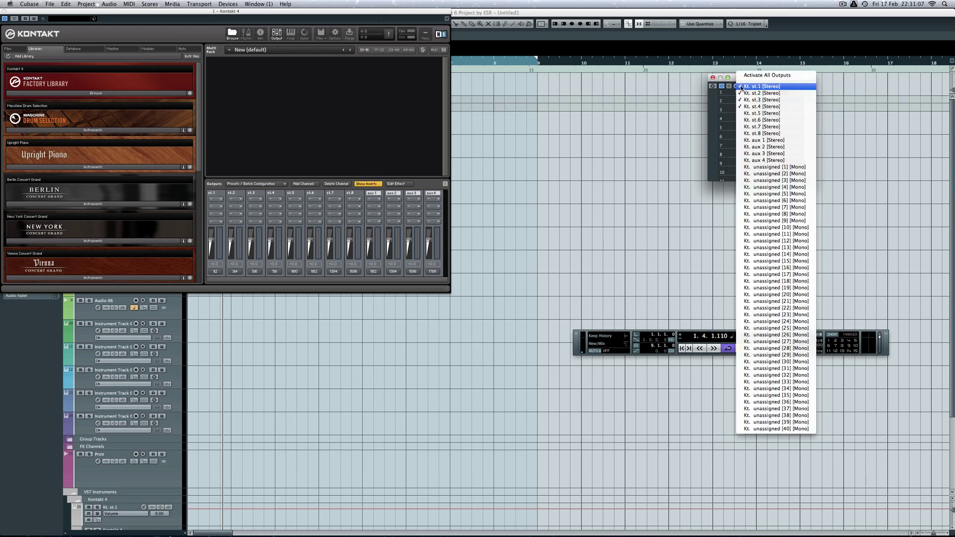
pyautogui.click(751, 113)
pyautogui.click(741, 87)
pyautogui.click(751, 120)
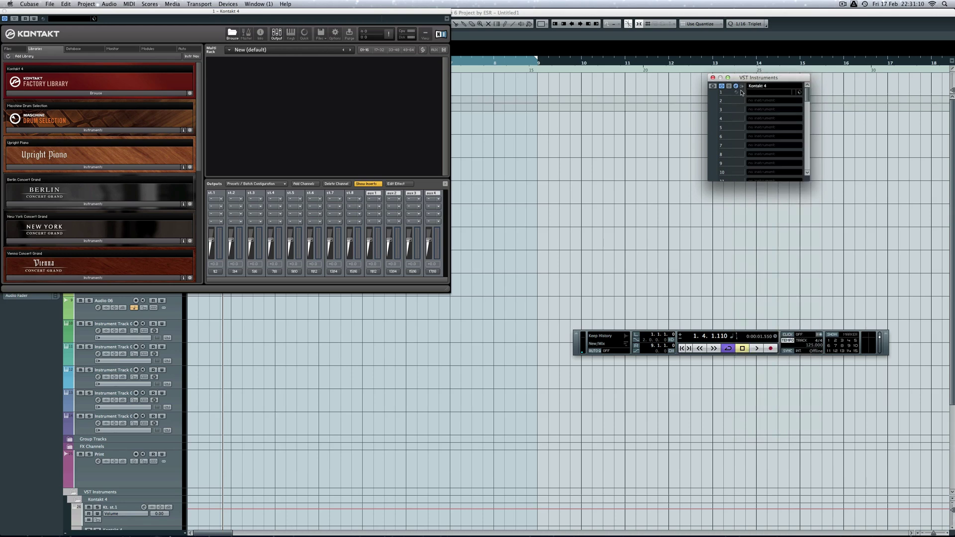
pyautogui.click(742, 87)
pyautogui.click(751, 127)
pyautogui.click(743, 87)
pyautogui.click(756, 134)
# - Empty slot 1 to No VST Instrument, then reload Kontakt 4 and create its MIDI track
pyautogui.click(760, 88)
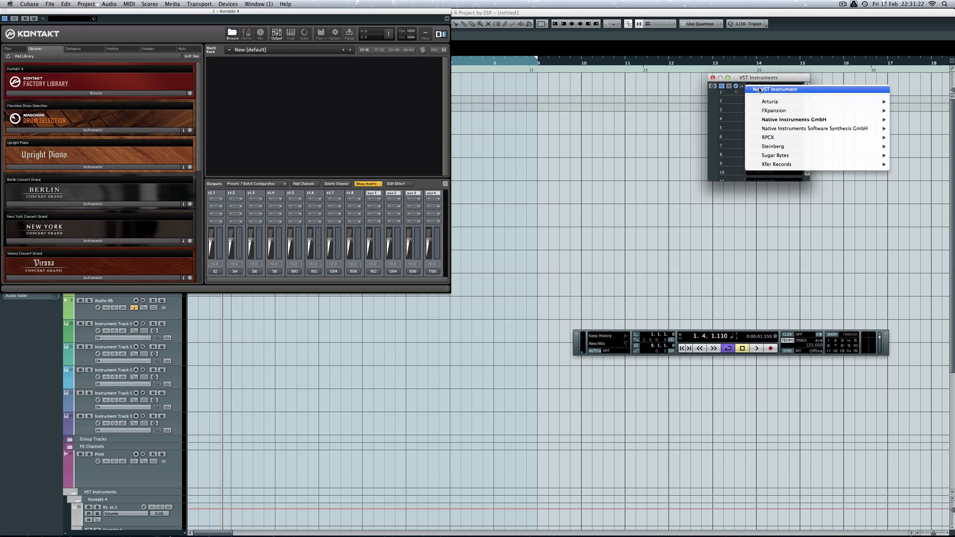
pyautogui.click(760, 90)
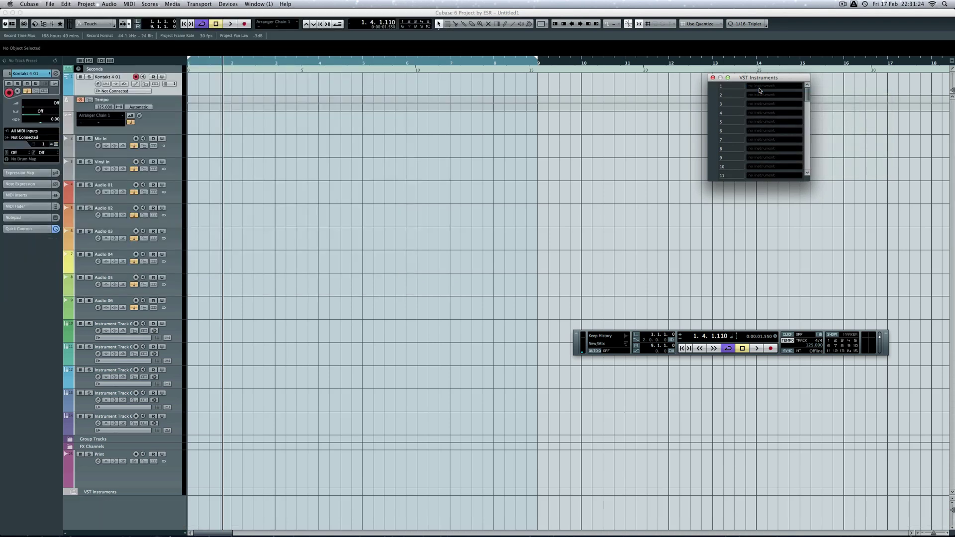
pyautogui.click(759, 88)
pyautogui.moveTo(777, 121)
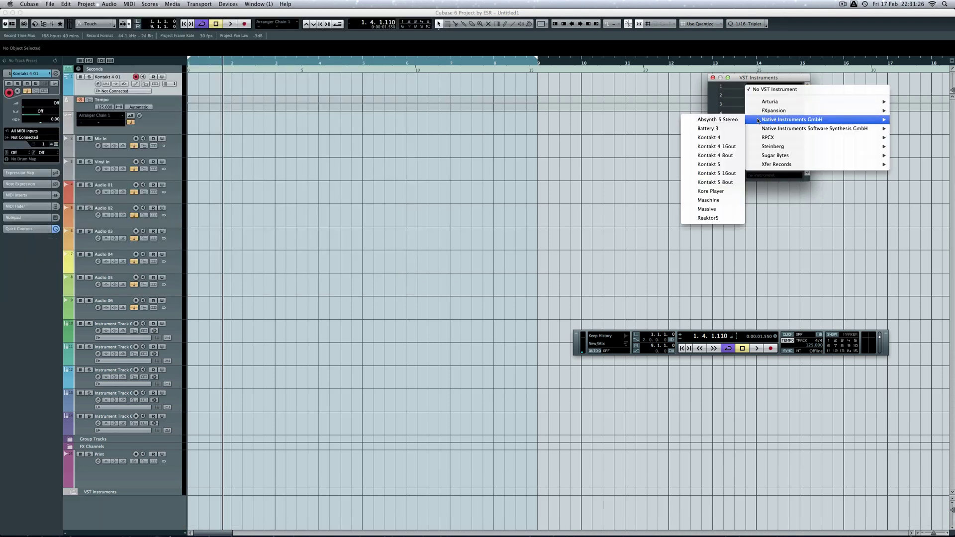
pyautogui.click(733, 138)
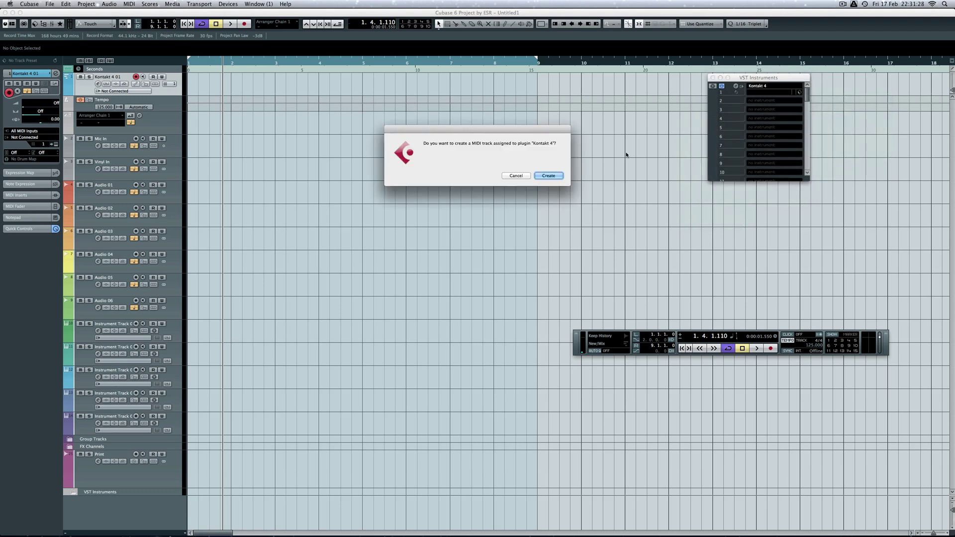
pyautogui.click(551, 178)
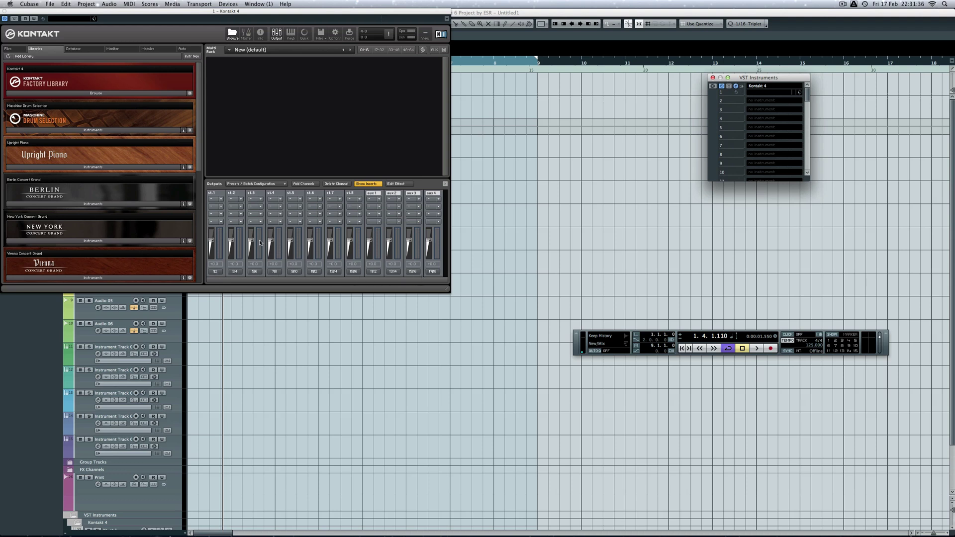
# - Lower st.2 and st.3 levels, activate Kt. st.2–st.4 outputs, and close both windows
pyautogui.moveTo(248, 241); pyautogui.dragTo(310, 248)
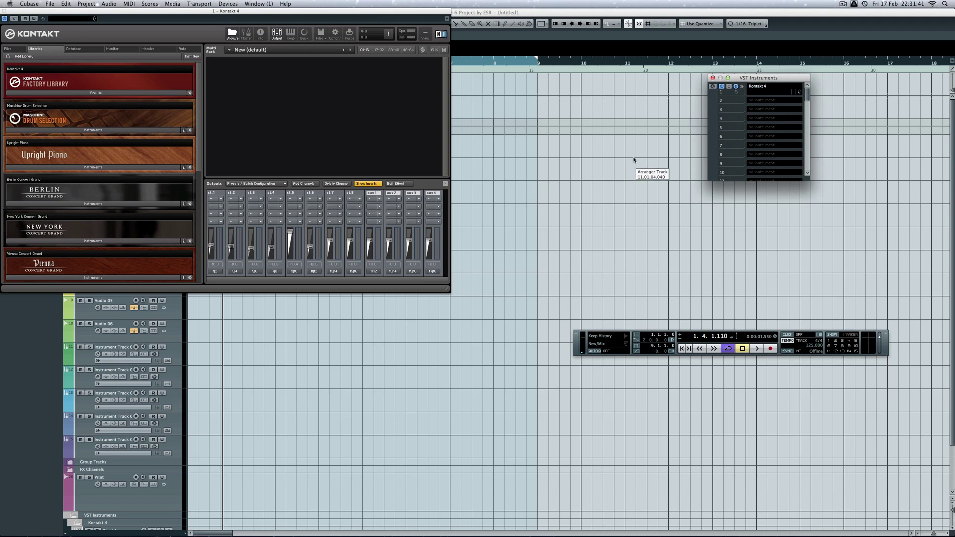
pyautogui.click(742, 86)
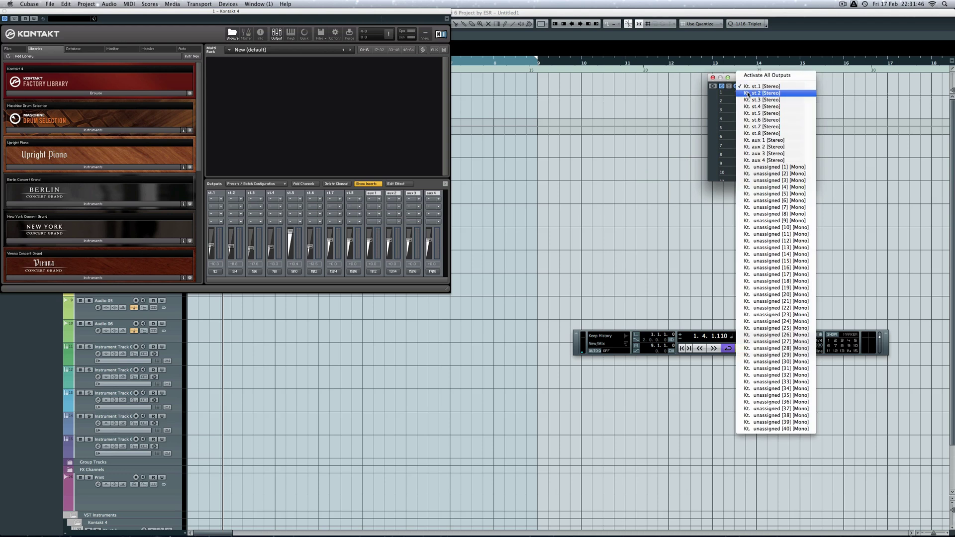
pyautogui.click(748, 94)
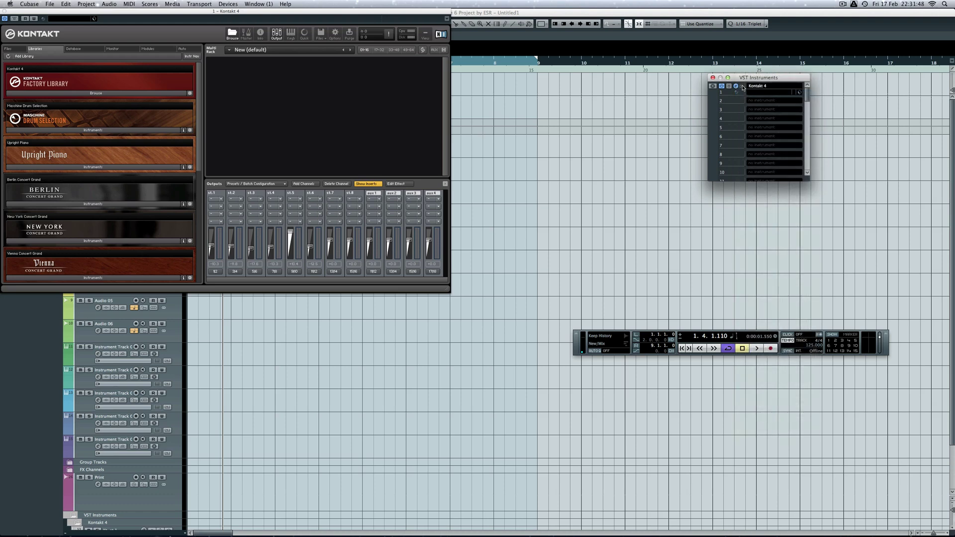
pyautogui.click(741, 88)
pyautogui.click(748, 100)
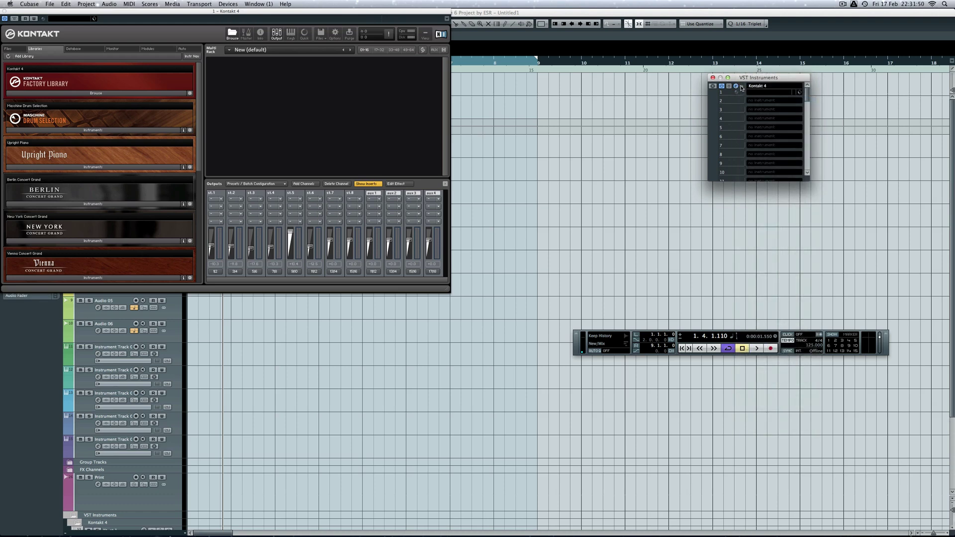
pyautogui.click(742, 88)
pyautogui.click(748, 106)
pyautogui.click(713, 78)
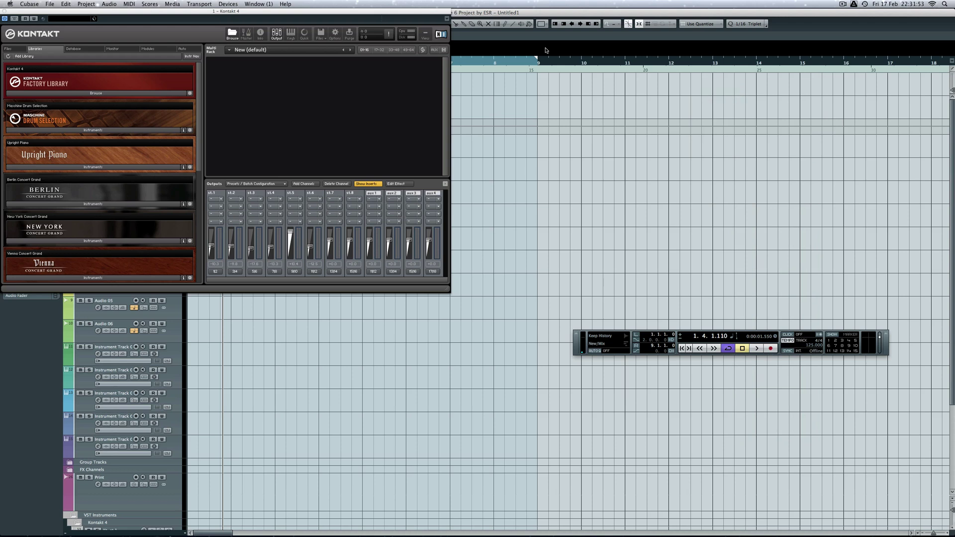
pyautogui.click(4, 11)
# - Empty VST Instruments slot 1, load Native Instruments' Kontakt 5, and create its MIDI track
pyautogui.click(228, 3)
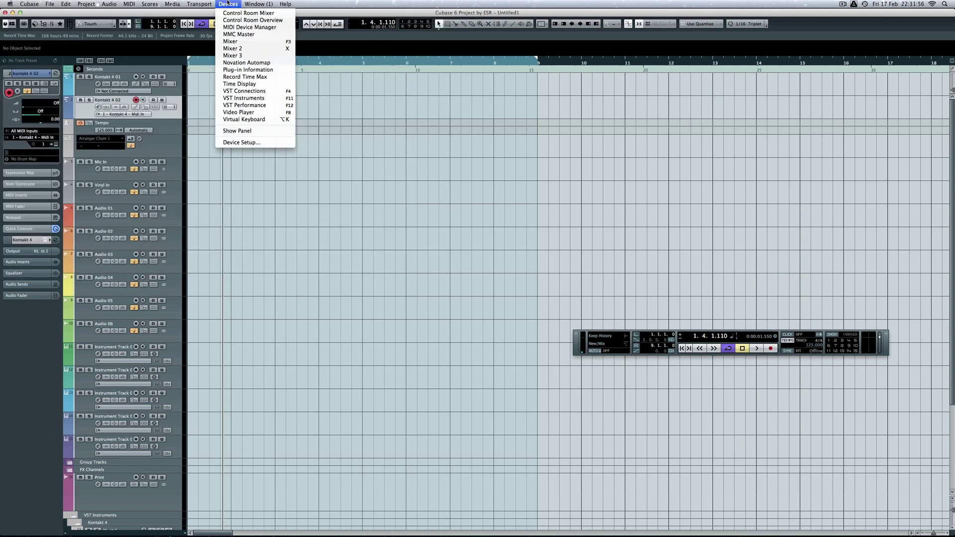
pyautogui.click(241, 100)
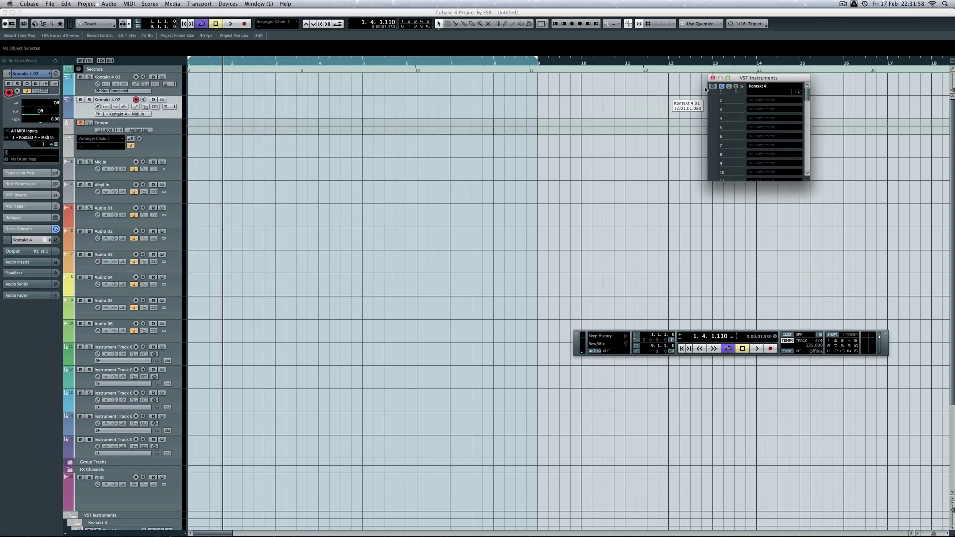
pyautogui.click(755, 88)
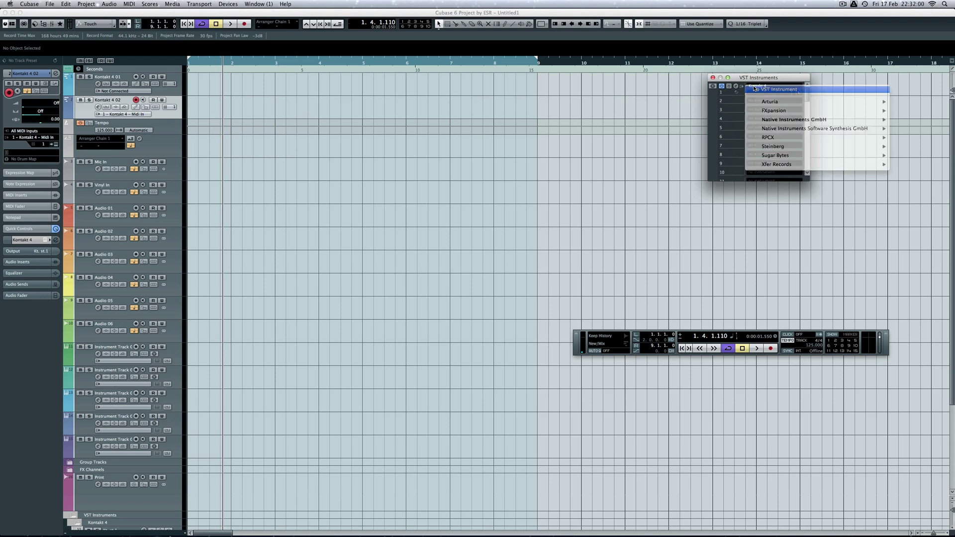
pyautogui.click(755, 88)
pyautogui.click(762, 87)
pyautogui.moveTo(772, 119)
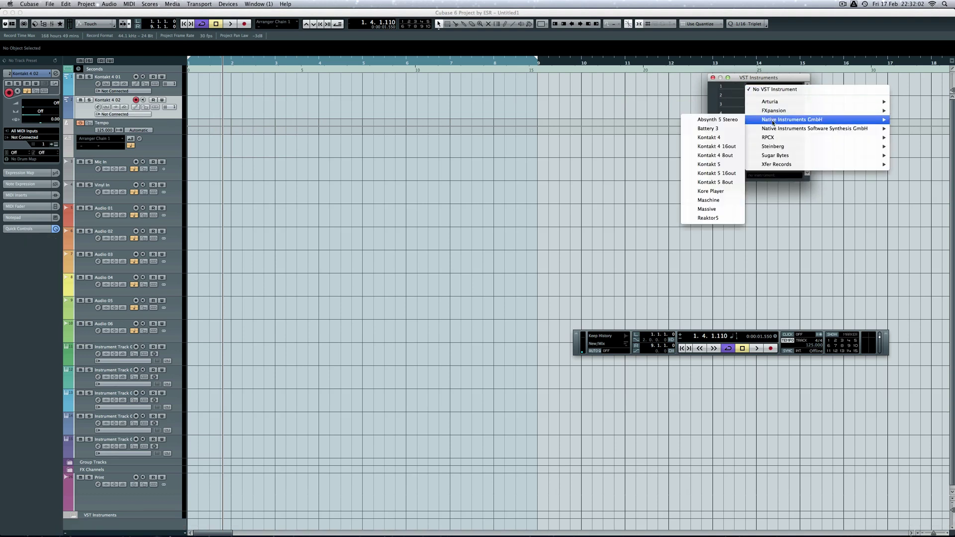
pyautogui.click(716, 156)
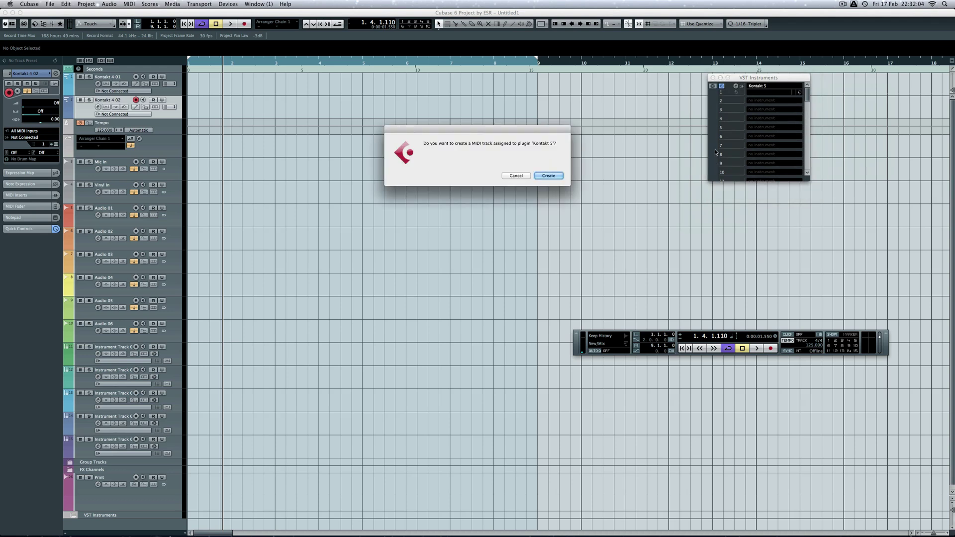
pyautogui.click(550, 176)
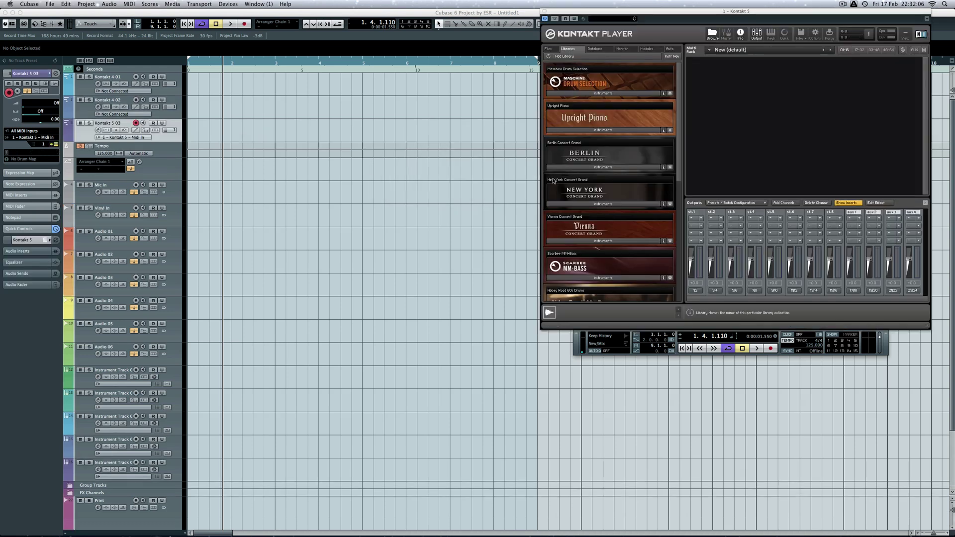
# - Drag West Africa's Kono.nki into Kontakt 5's rack and sync its Pattern Player to 125 BPM
pyautogui.scroll(-3, 593, 229)
pyautogui.click(615, 258)
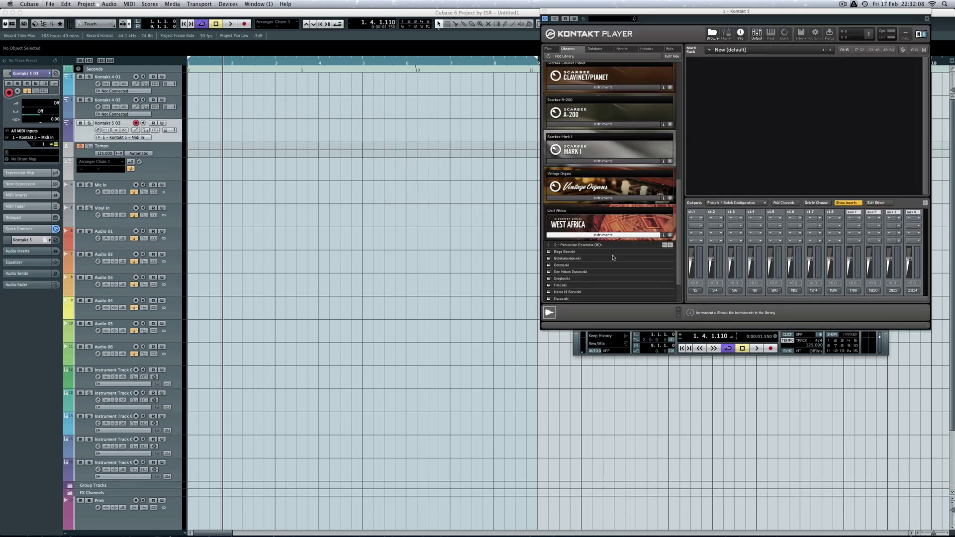
pyautogui.scroll(-3, 612, 224)
pyautogui.moveTo(561, 238); pyautogui.dragTo(792, 148)
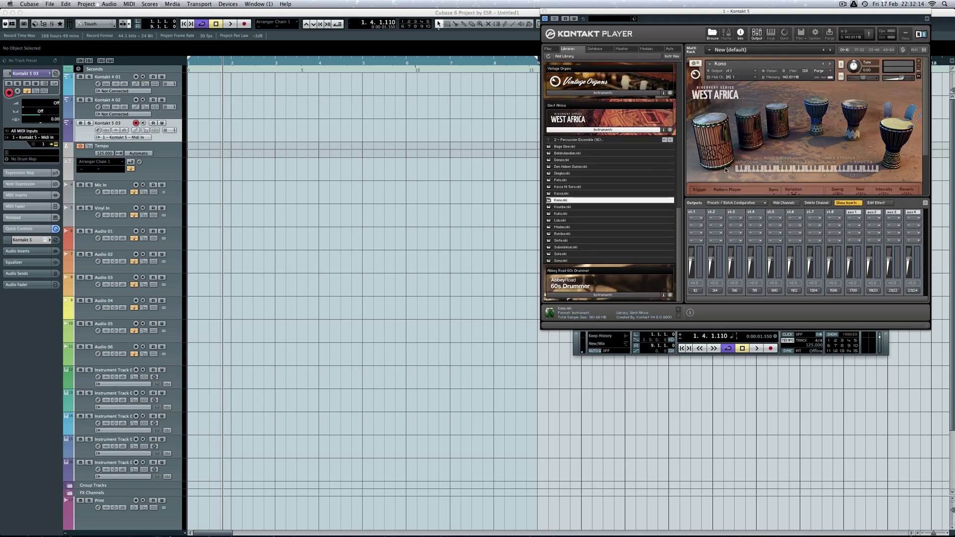
pyautogui.scroll(-3, 719, 165)
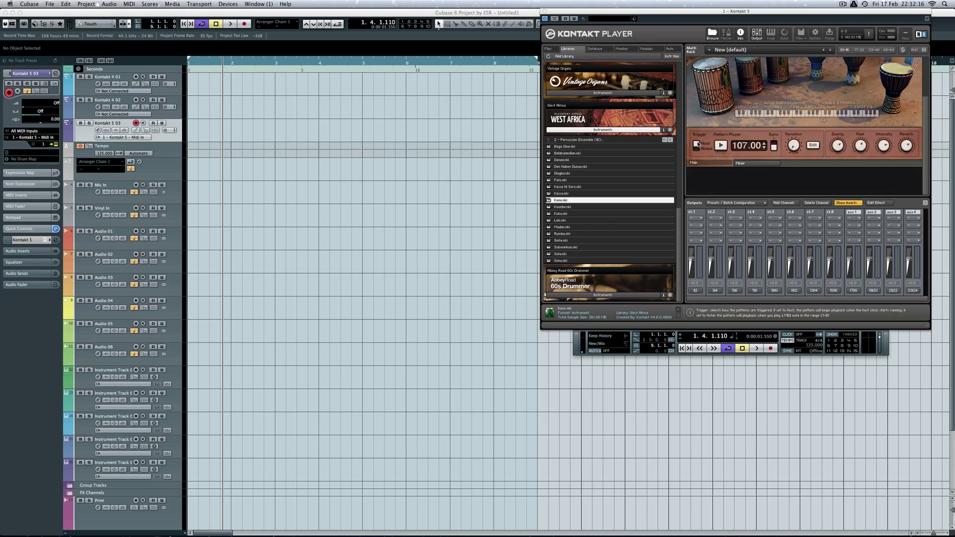
pyautogui.click(773, 146)
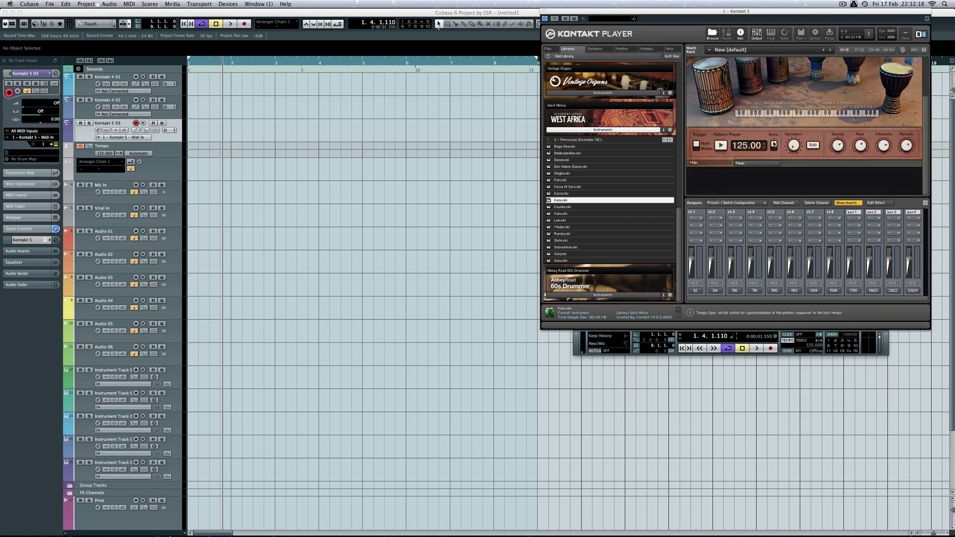
# - In Kontakt's mixer, route the first three Kono drum channels to outputs st.1, st.2 and st.3
pyautogui.click(748, 164)
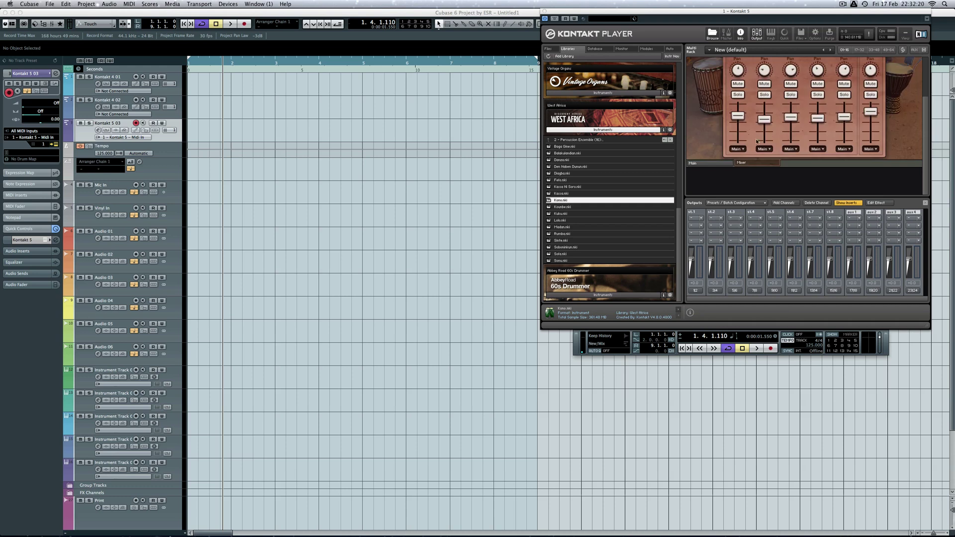
pyautogui.click(738, 149)
pyautogui.click(735, 165)
pyautogui.click(764, 148)
pyautogui.click(760, 171)
pyautogui.click(790, 149)
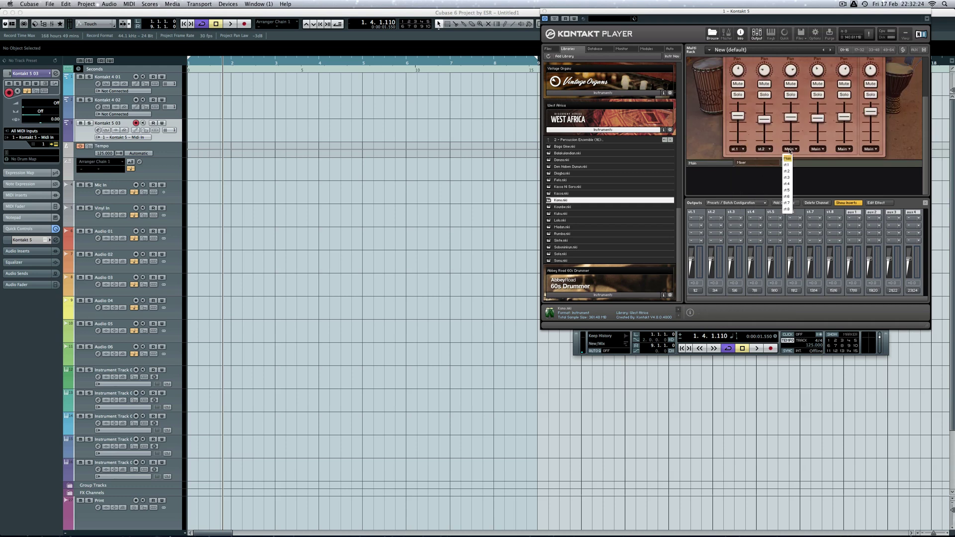
pyautogui.click(788, 178)
# - Route drum channels four to six to st.4, st.5 and st.6, then start playback
pyautogui.click(817, 149)
pyautogui.click(814, 184)
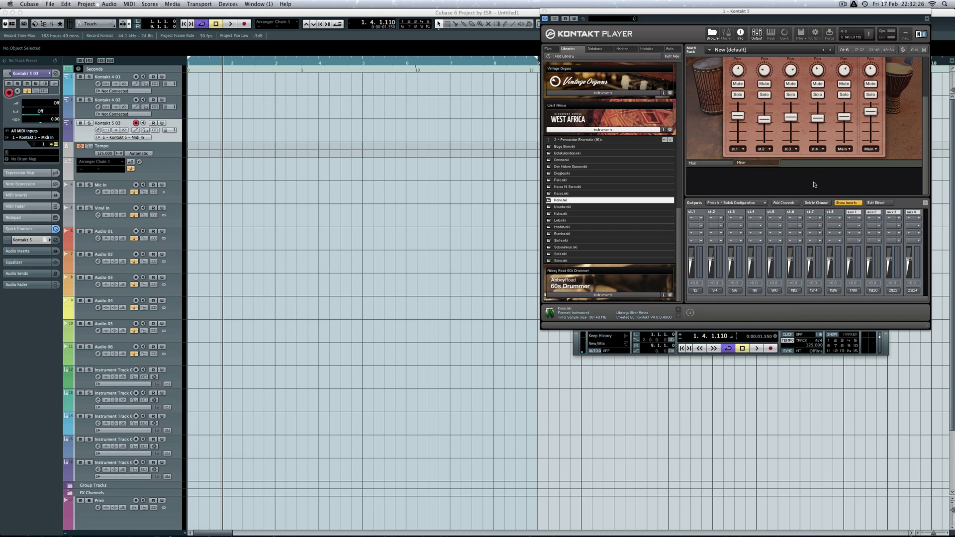
pyautogui.click(845, 149)
pyautogui.click(842, 190)
pyautogui.click(871, 149)
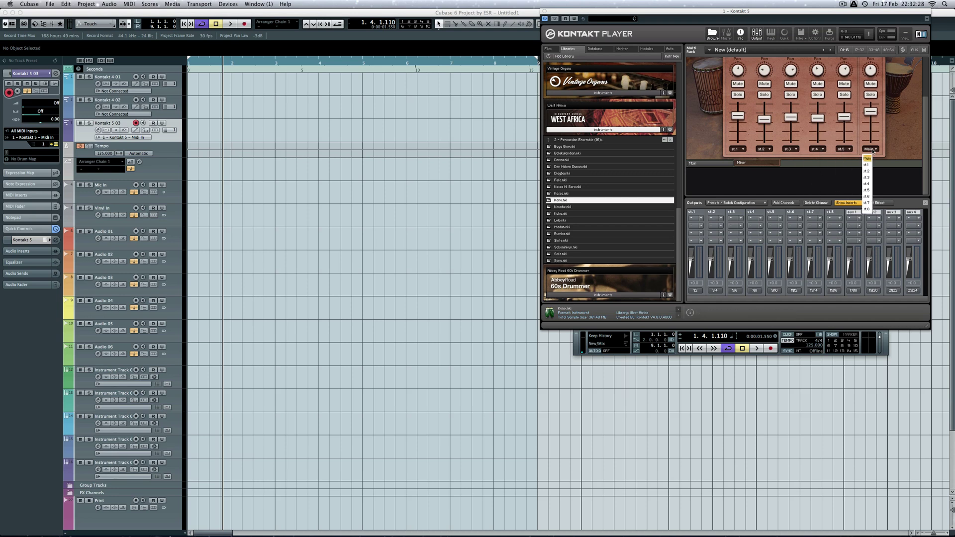
pyautogui.click(867, 196)
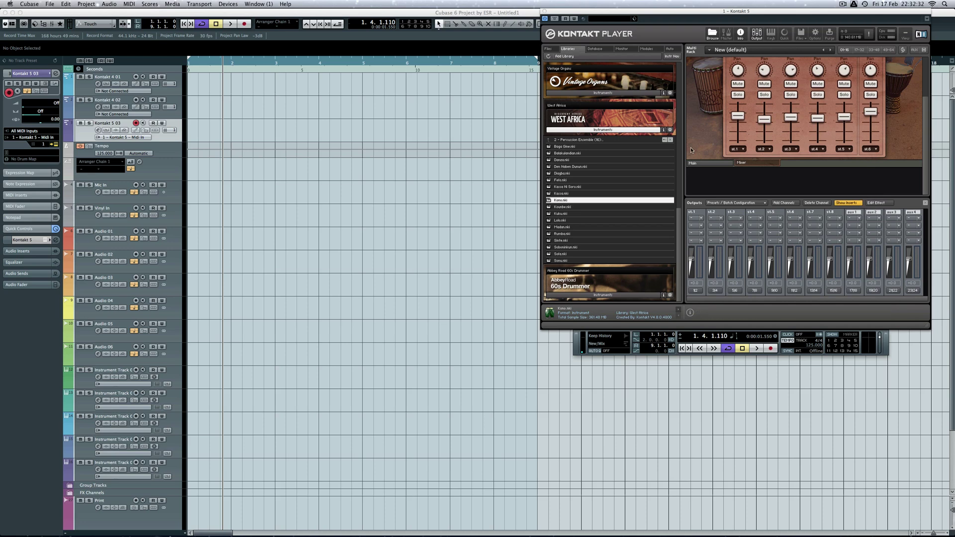
pyautogui.press('space')
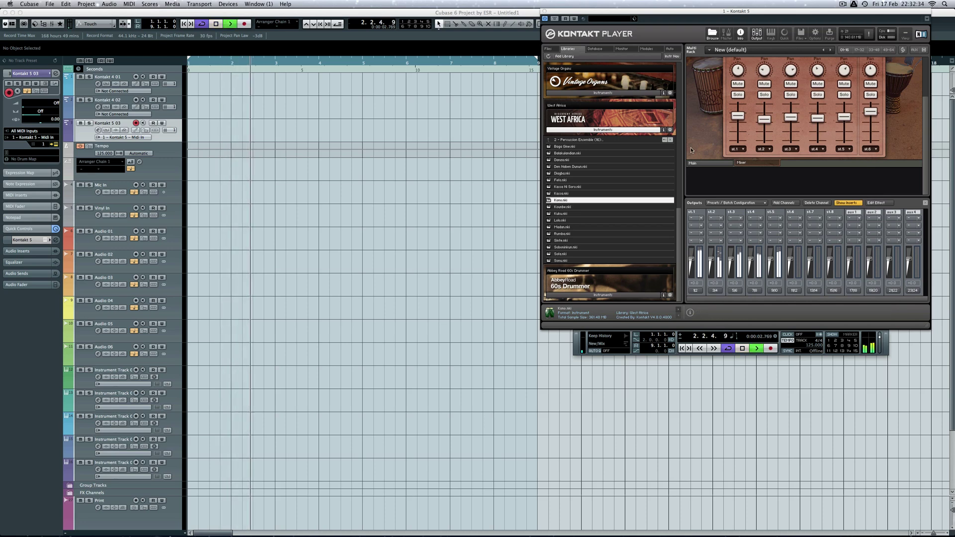
# - Place the Bertha - 03 - Audio - Beat3 loop on Vinyl In at bar 1 and duplicate it
pyautogui.press('F6')
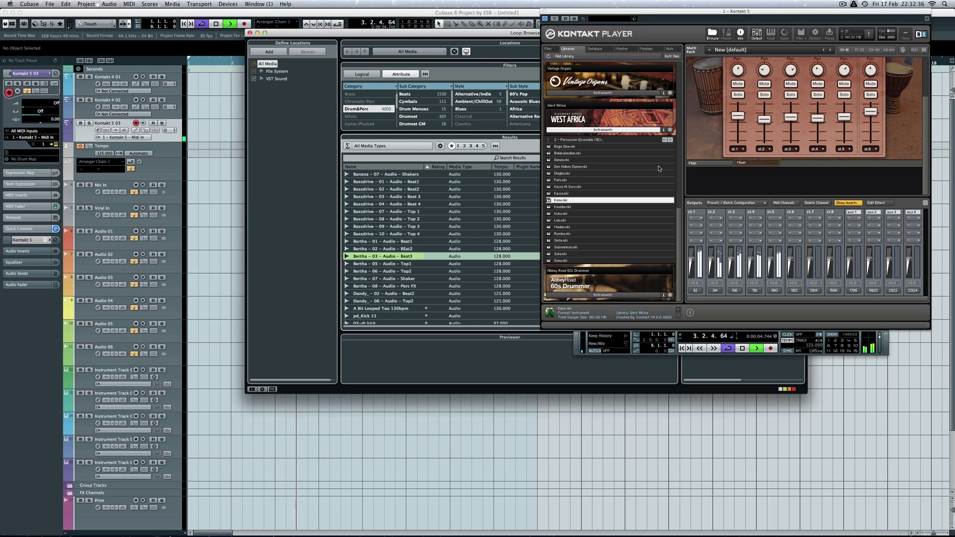
pyautogui.click(383, 256)
pyautogui.moveTo(383, 256); pyautogui.dragTo(192, 219)
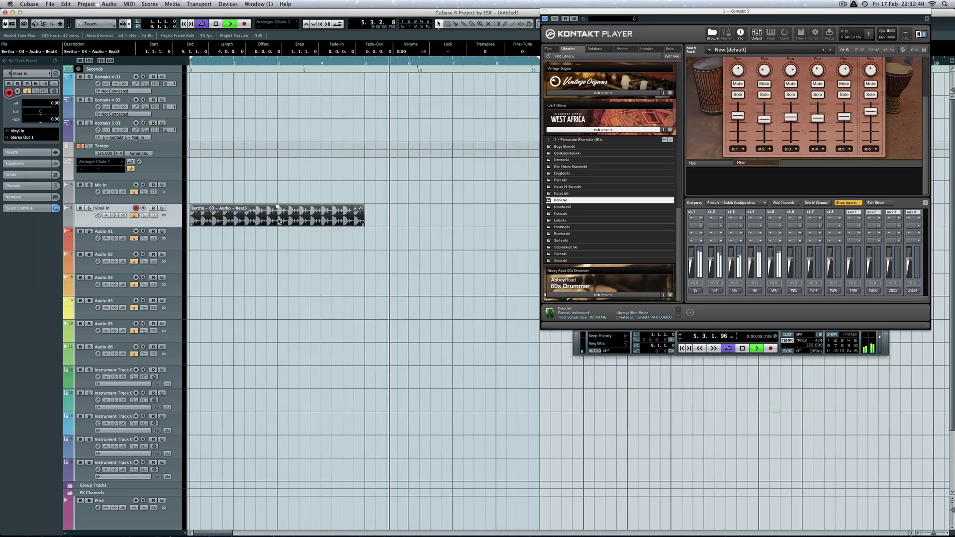
pyautogui.press('super+d')
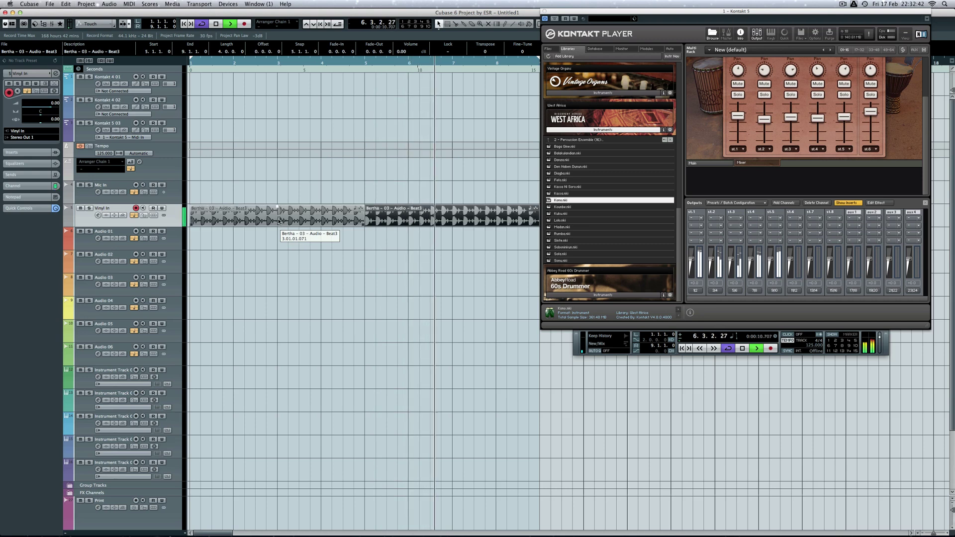